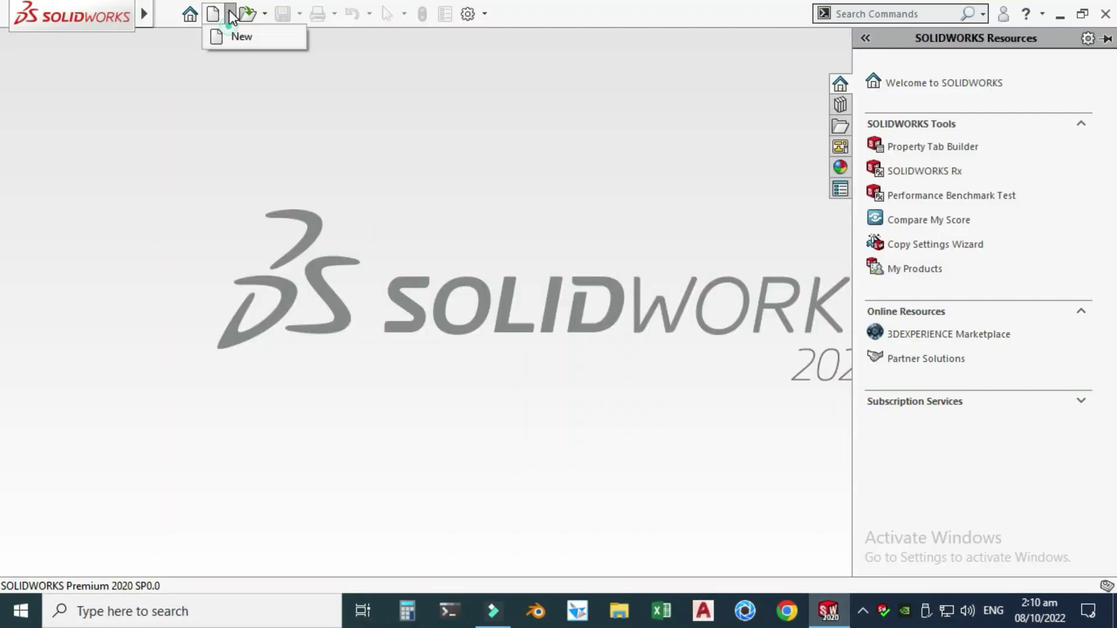
- Create a new blank Part document
left_click(213, 13)
left_click(91, 131)
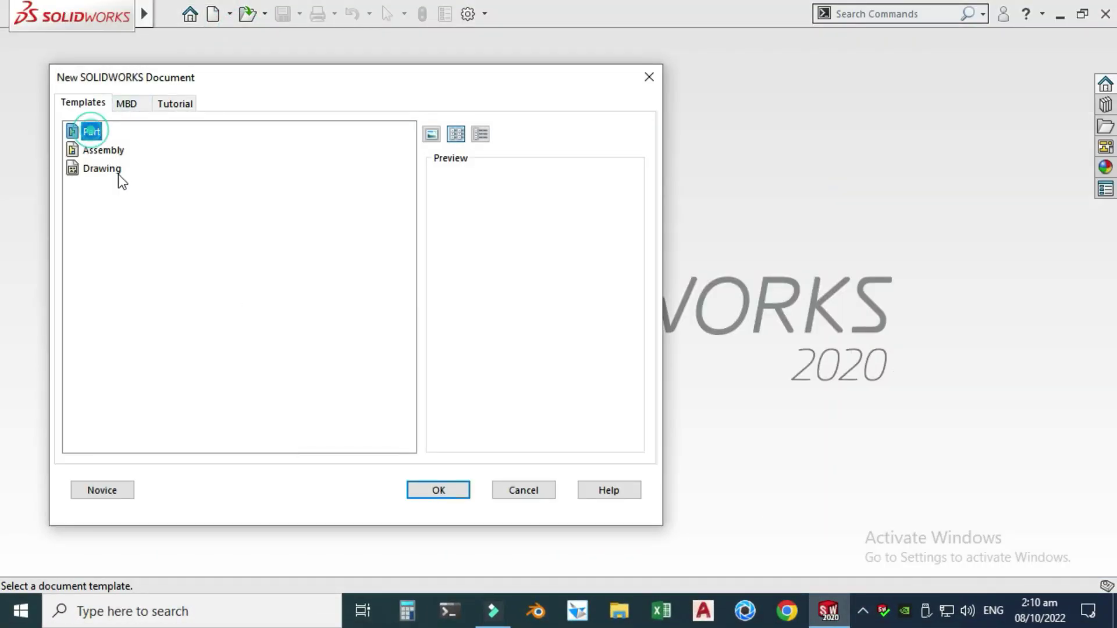
left_click(464, 489)
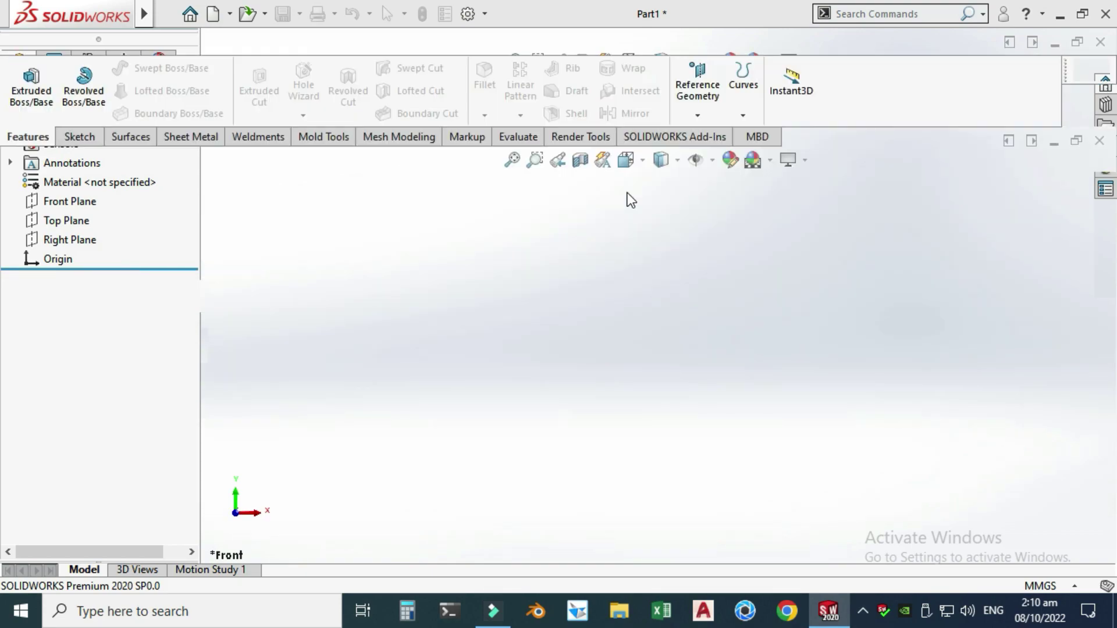
- Apply the Plain White scene and keep the MMGS unit system
left_click(771, 161)
left_click(815, 46)
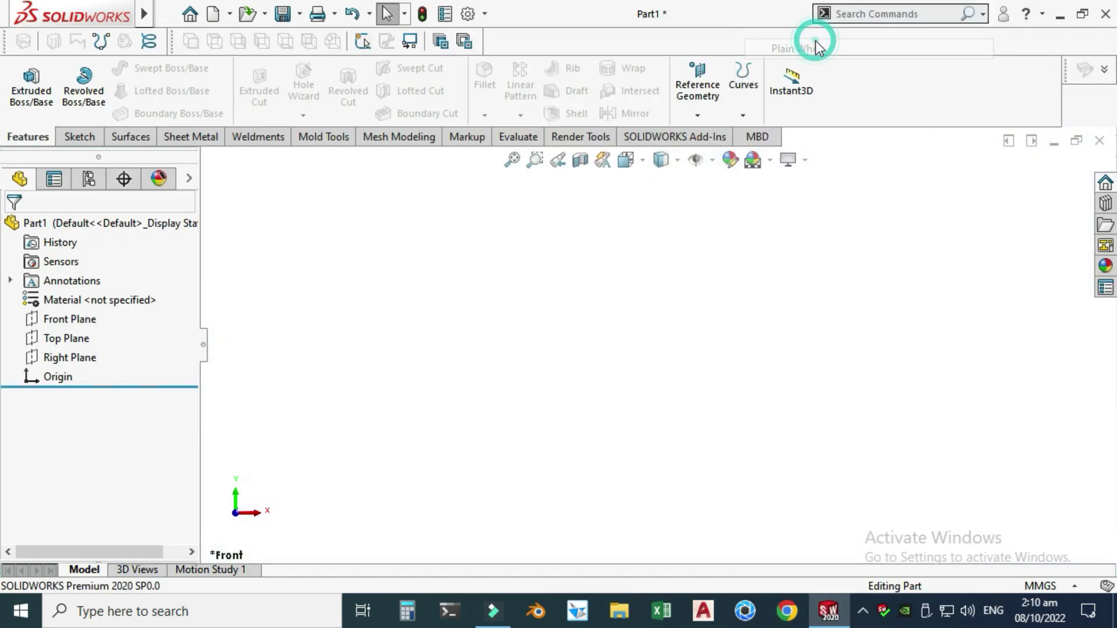
left_click(1041, 586)
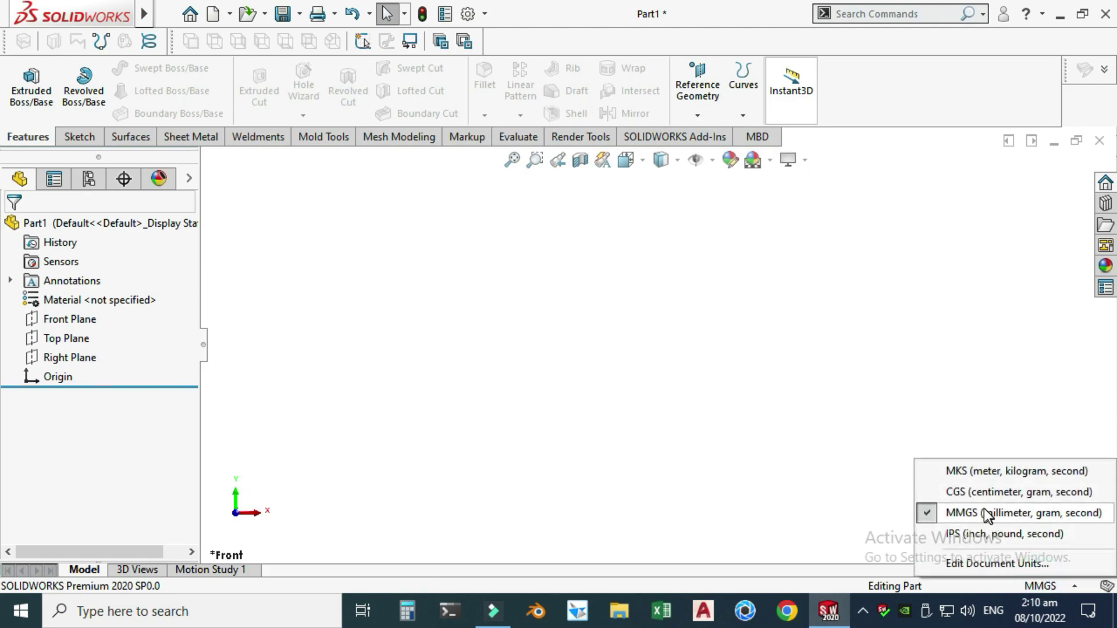
left_click(983, 512)
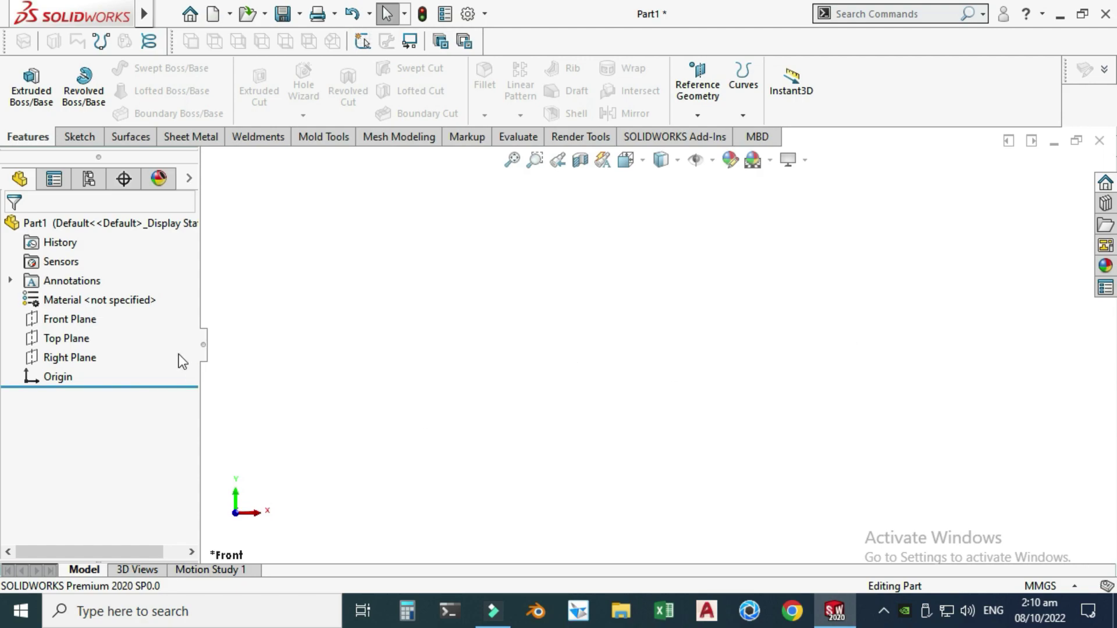
- On the Front Plane, sketch a spline from the origin extending right and curving downward
left_click(84, 321)
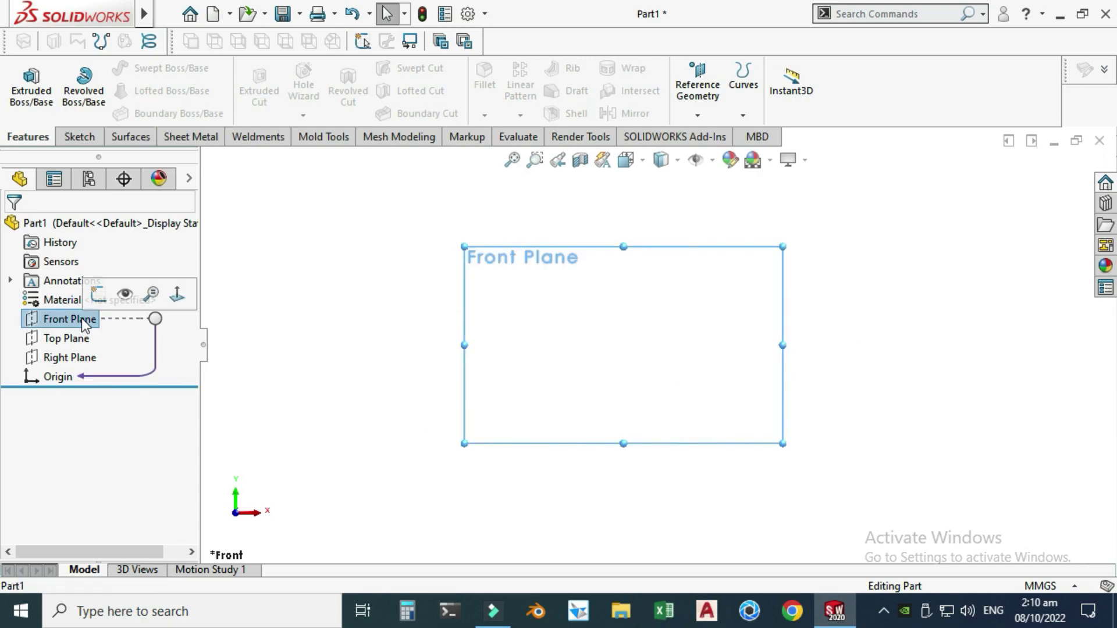
left_click(97, 292)
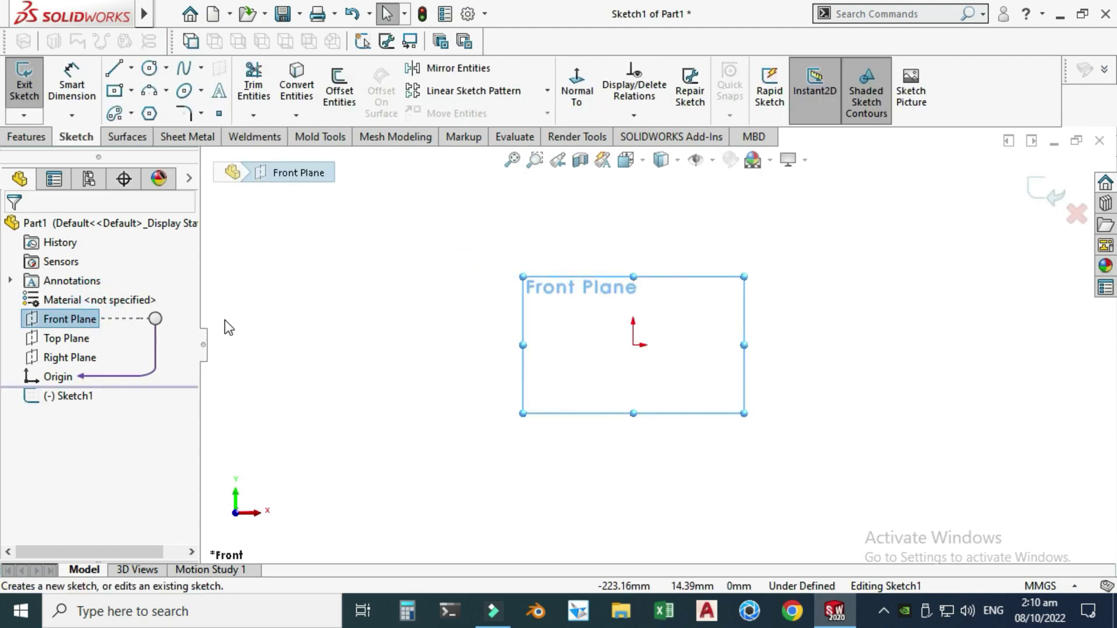
left_click(201, 69)
left_click(216, 90)
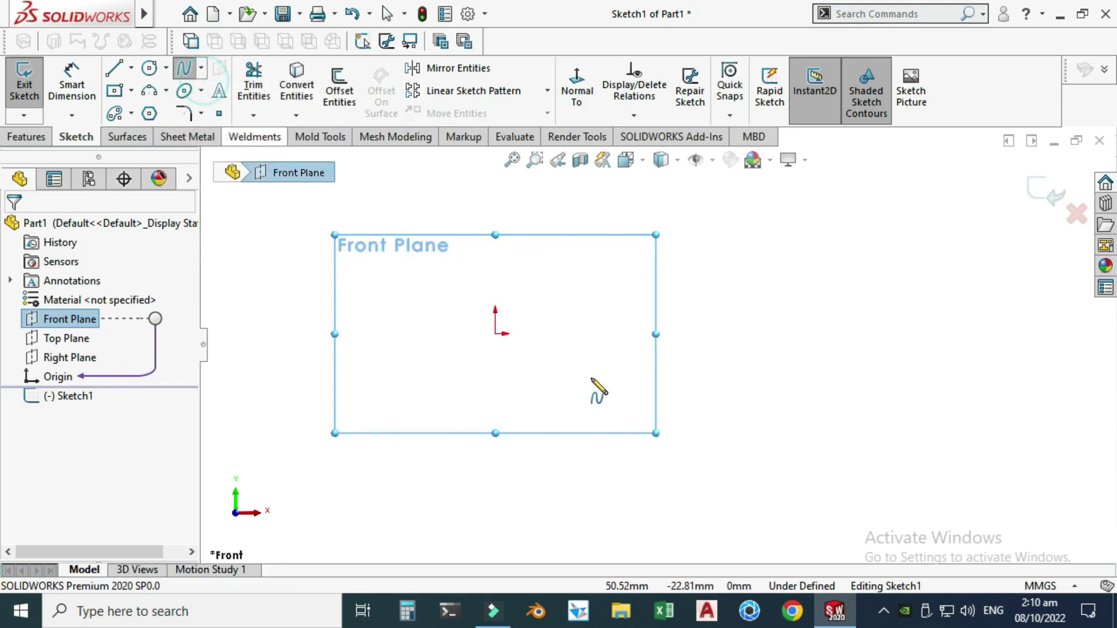
left_click(496, 334)
left_click(585, 323)
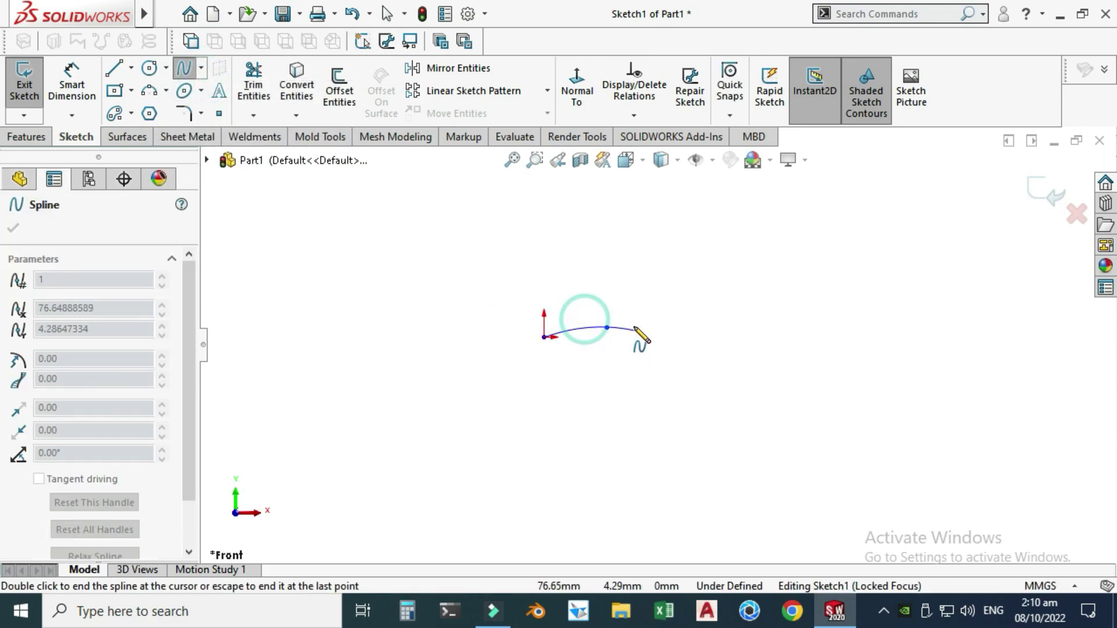
left_click(679, 294)
left_click(753, 288)
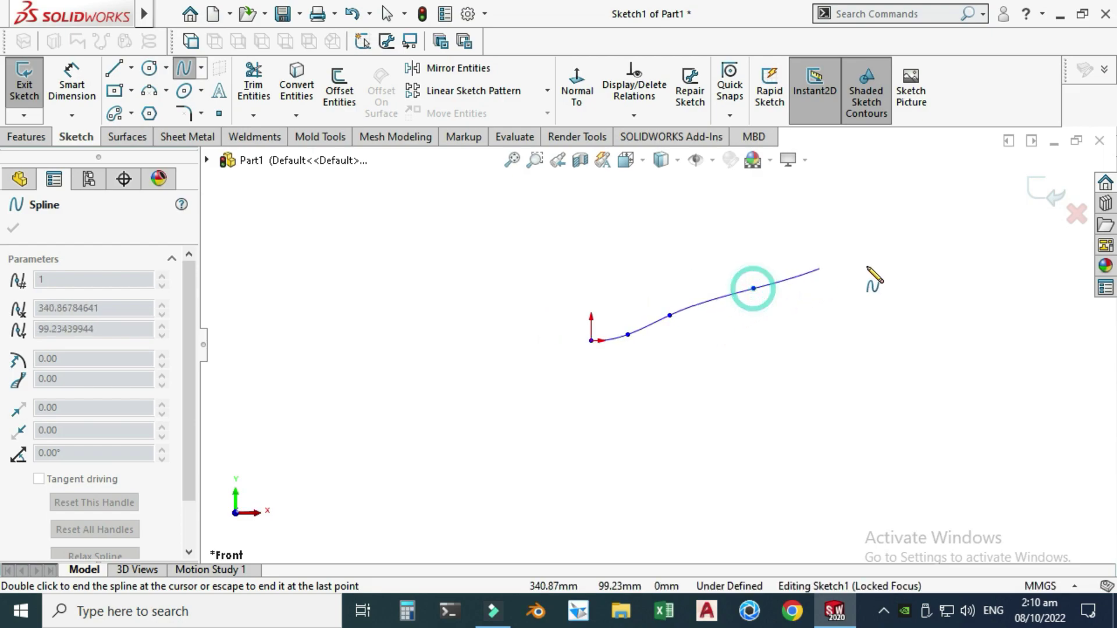
left_click(888, 267)
left_click(997, 317)
left_click(1048, 398)
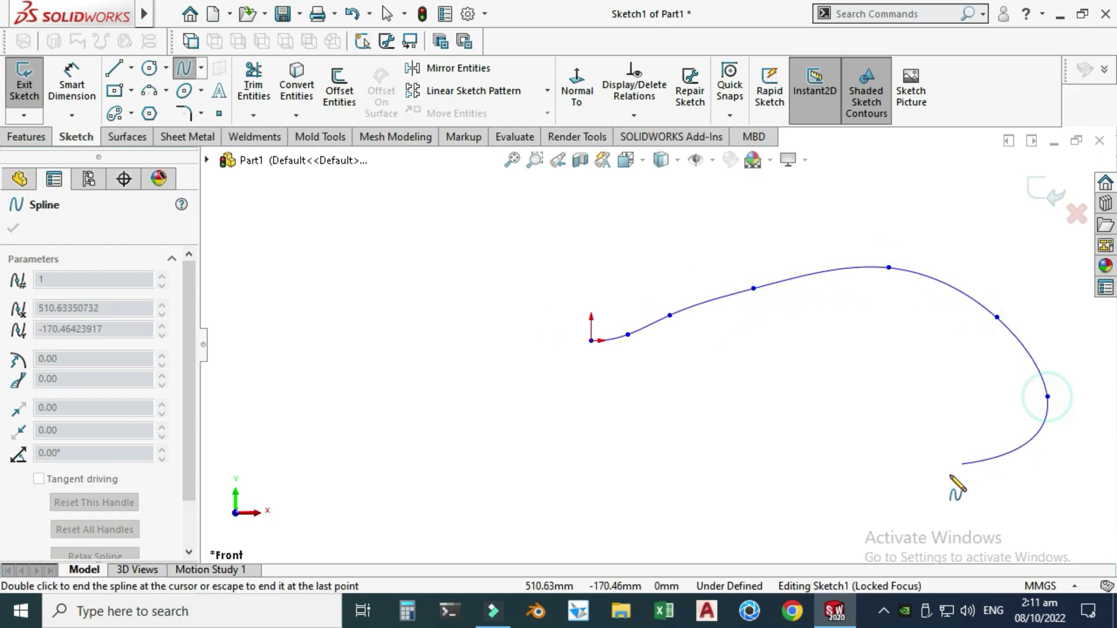
- Loop the spline back leftward along the bottom and finish it at its left end
scroll(984, 495, "up", 2)
left_click(921, 460)
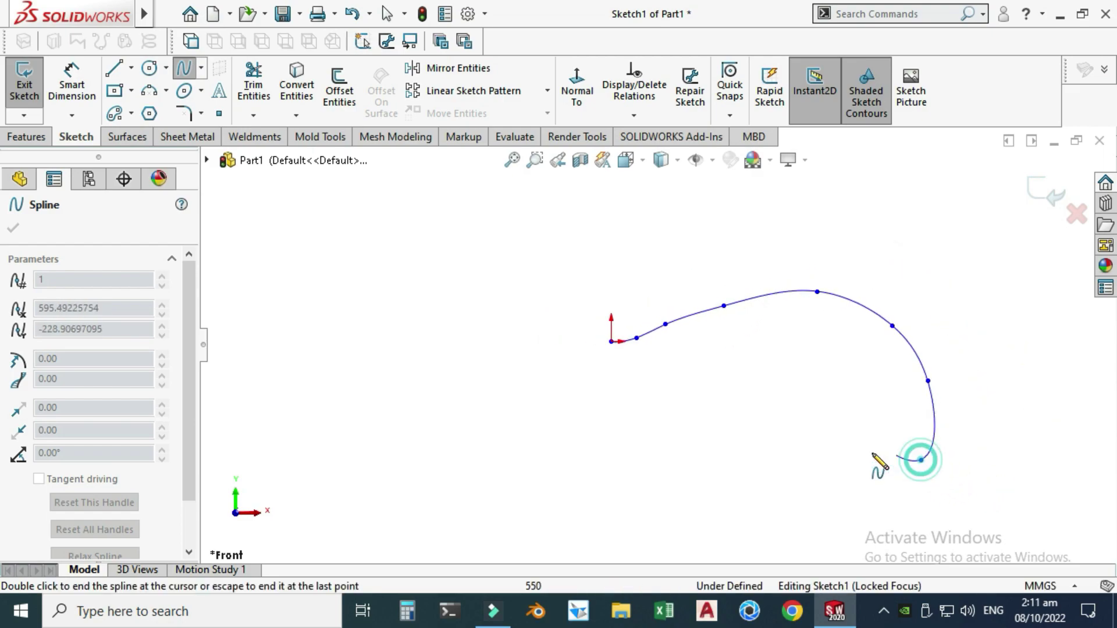
left_click(786, 472)
left_click(656, 462)
left_click(508, 471)
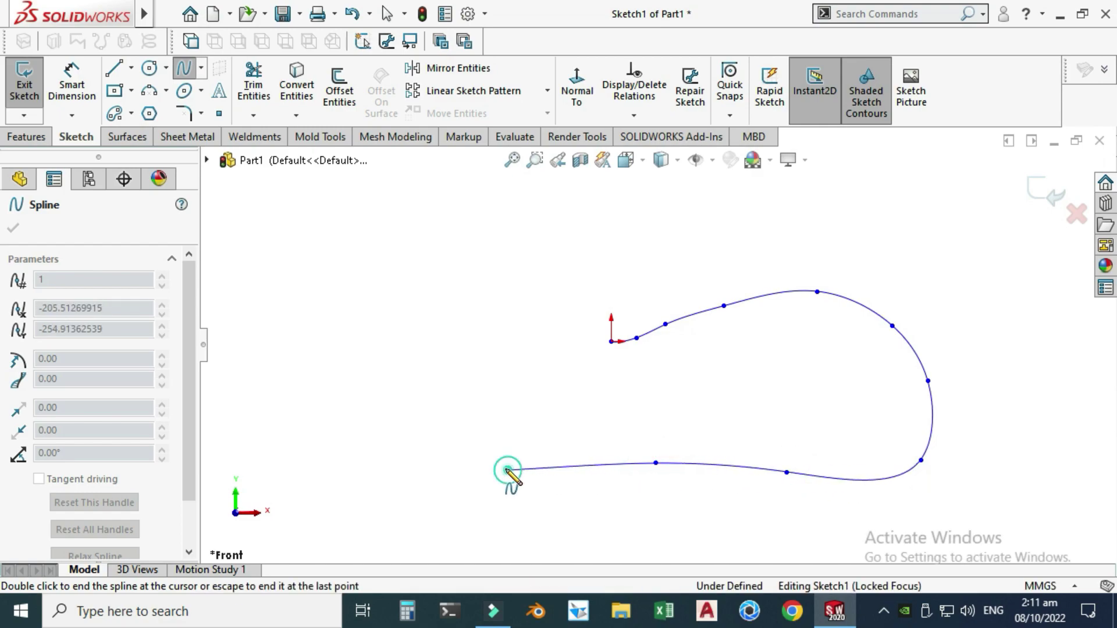
left_click(413, 457)
key("Escape")
scroll(516, 395, "down", 2)
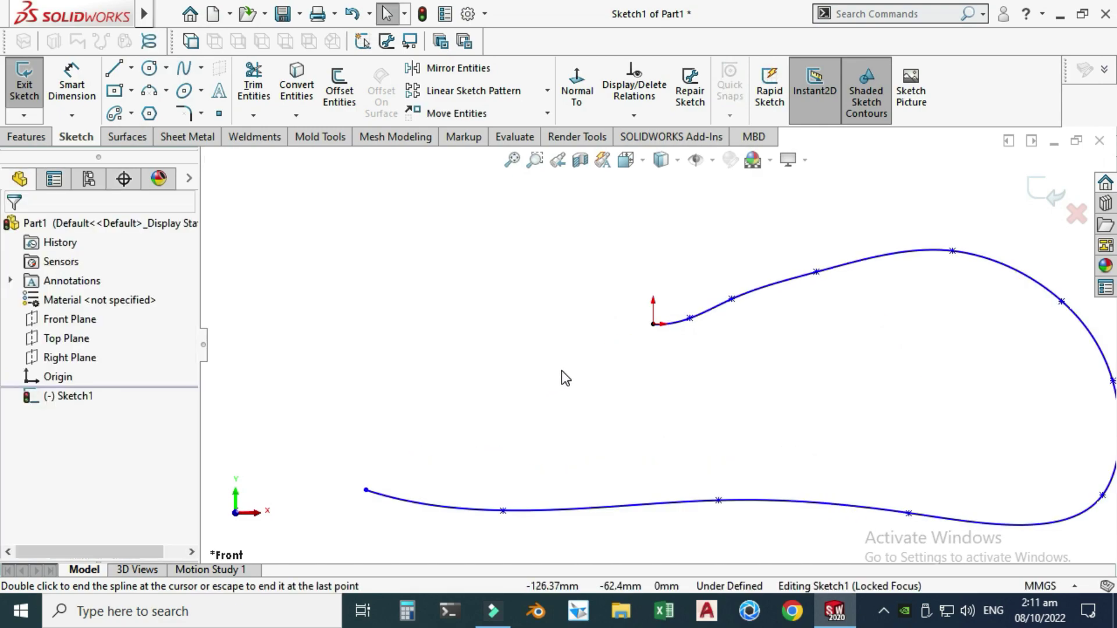
- Draw a horizontal centerline from the origin running to the left
left_click(131, 67)
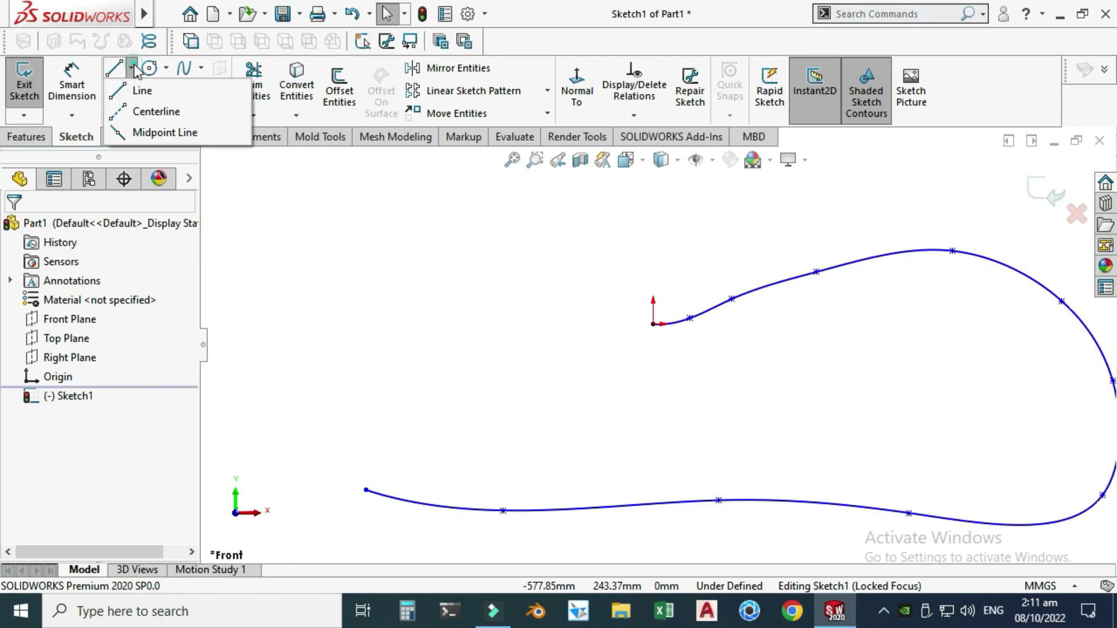
left_click(151, 110)
scroll(669, 343, "down", 1)
left_click(649, 327)
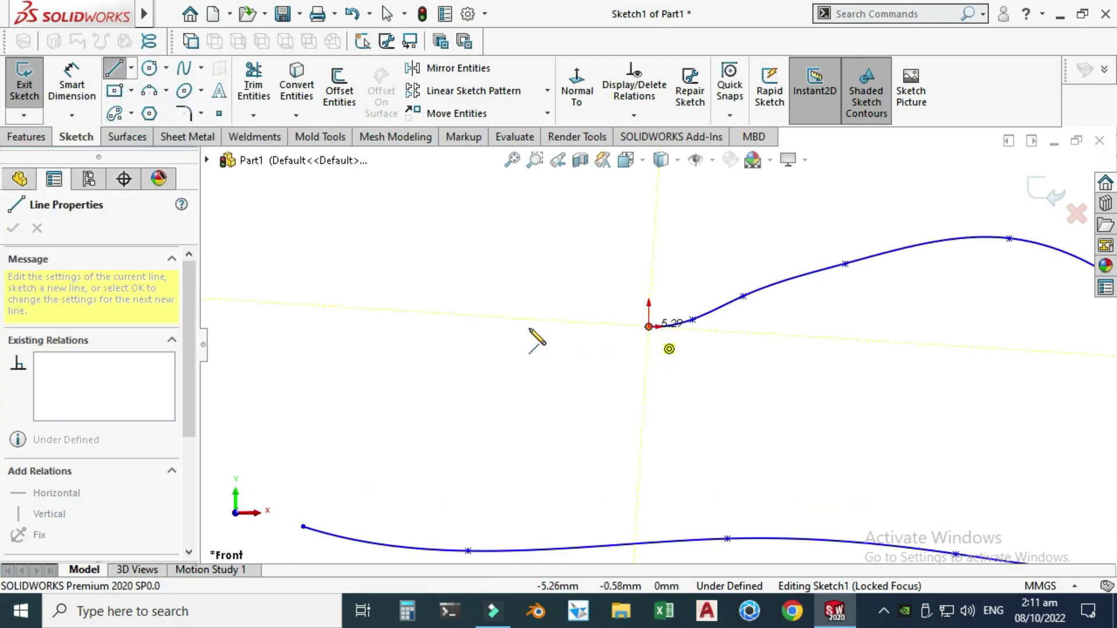
double_click(527, 327)
key("Escape")
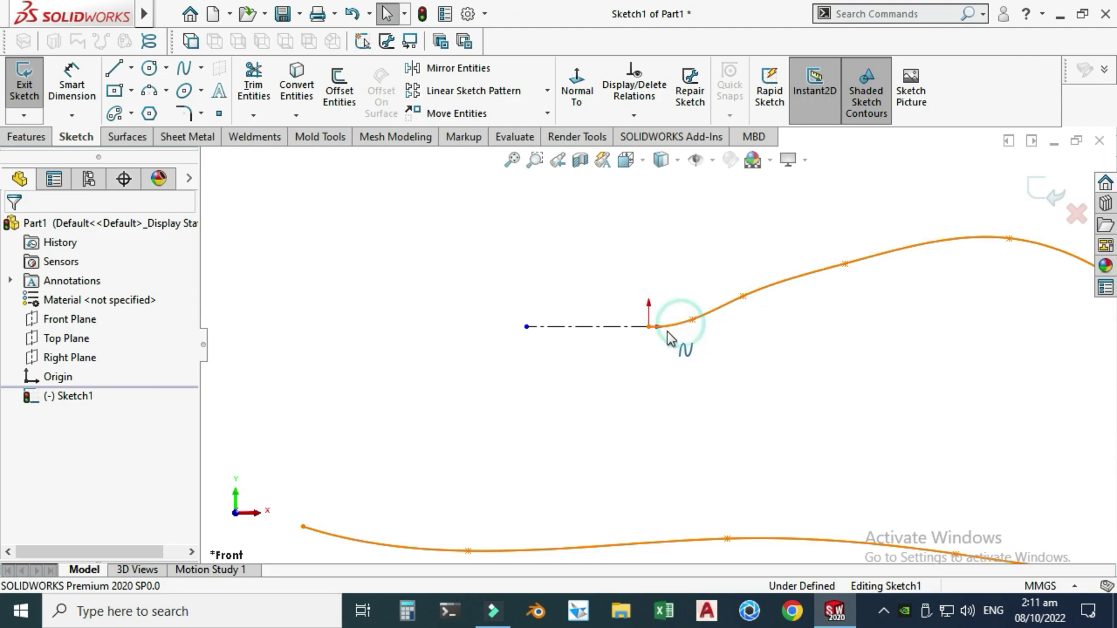
- Make the spline tangent to the centerline
left_click(675, 325)
left_click(608, 328, "ctrl")
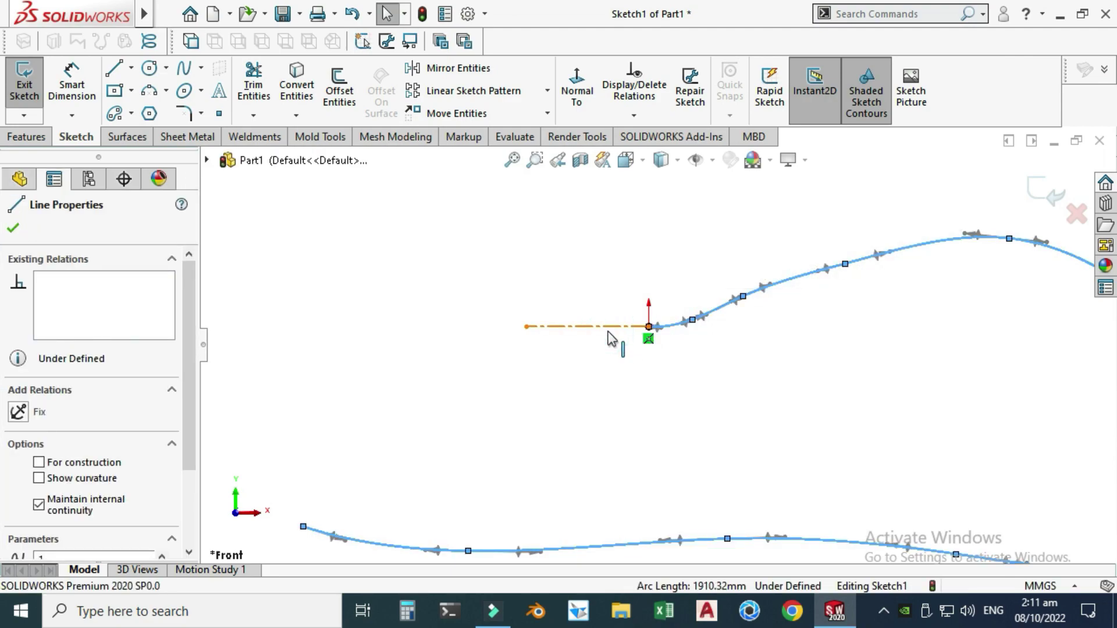
left_click(685, 255)
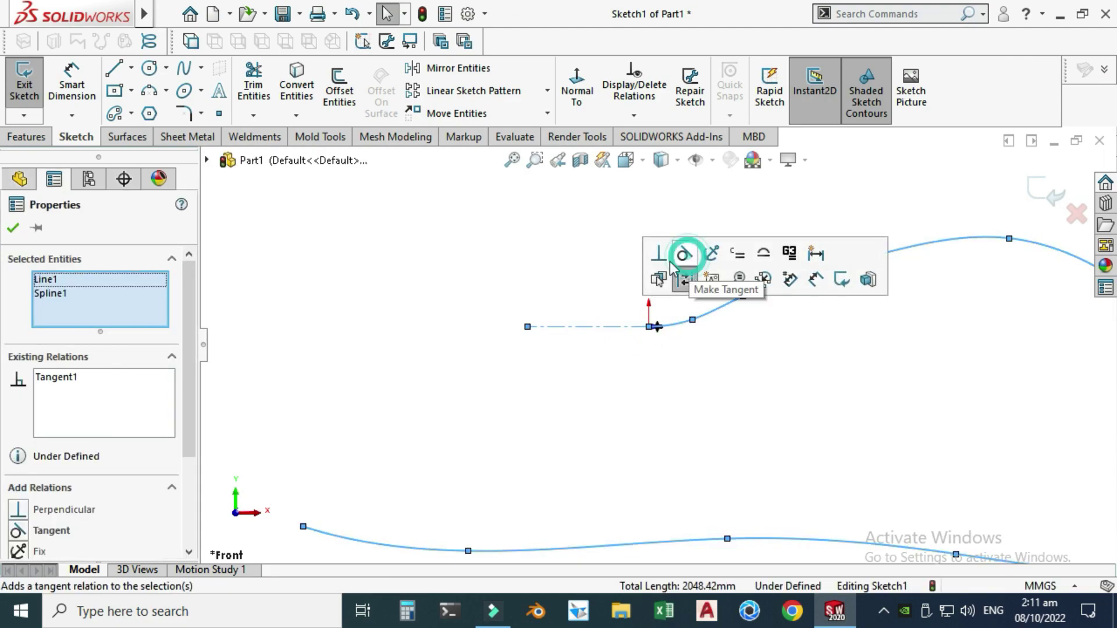
left_click(571, 367)
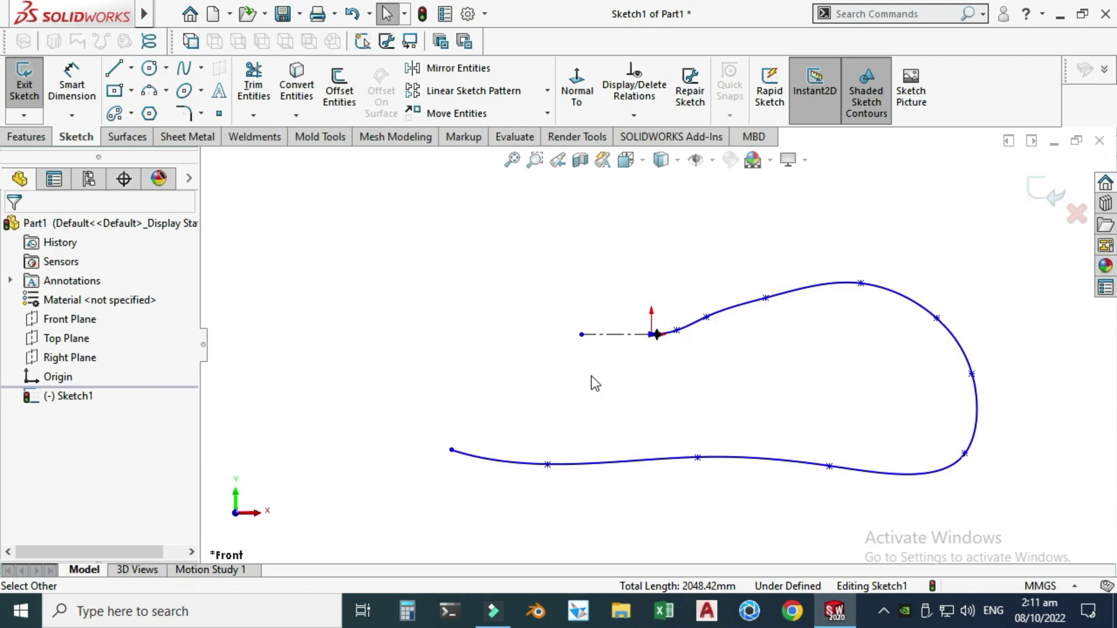
- Show and then hide the spline's curvature combs to check its smoothness
left_click(736, 310)
right_click(735, 310)
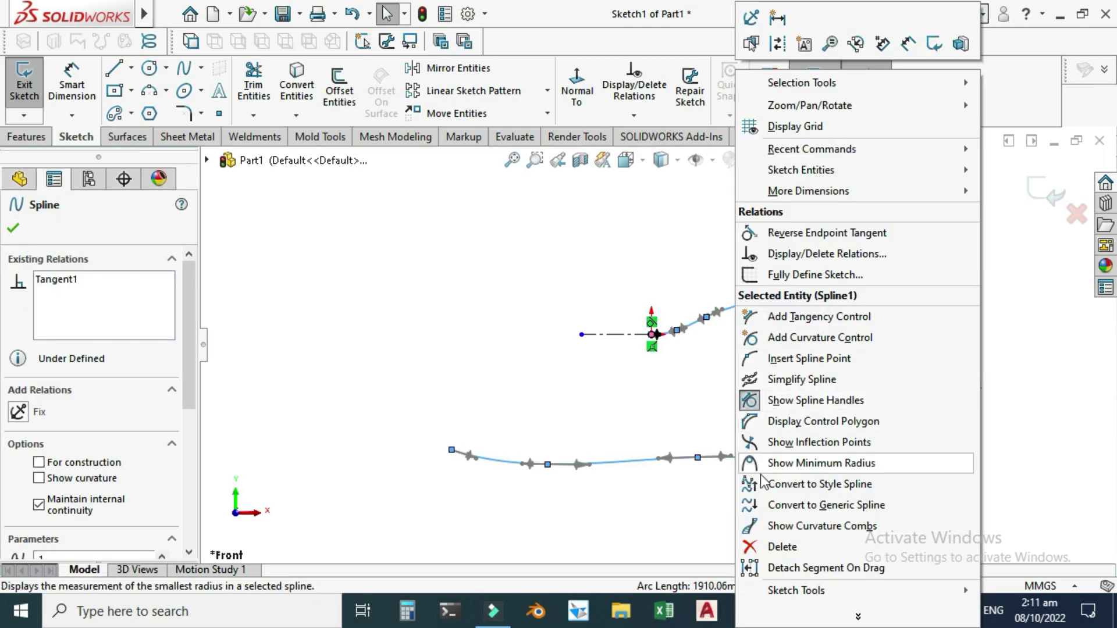
left_click(781, 525)
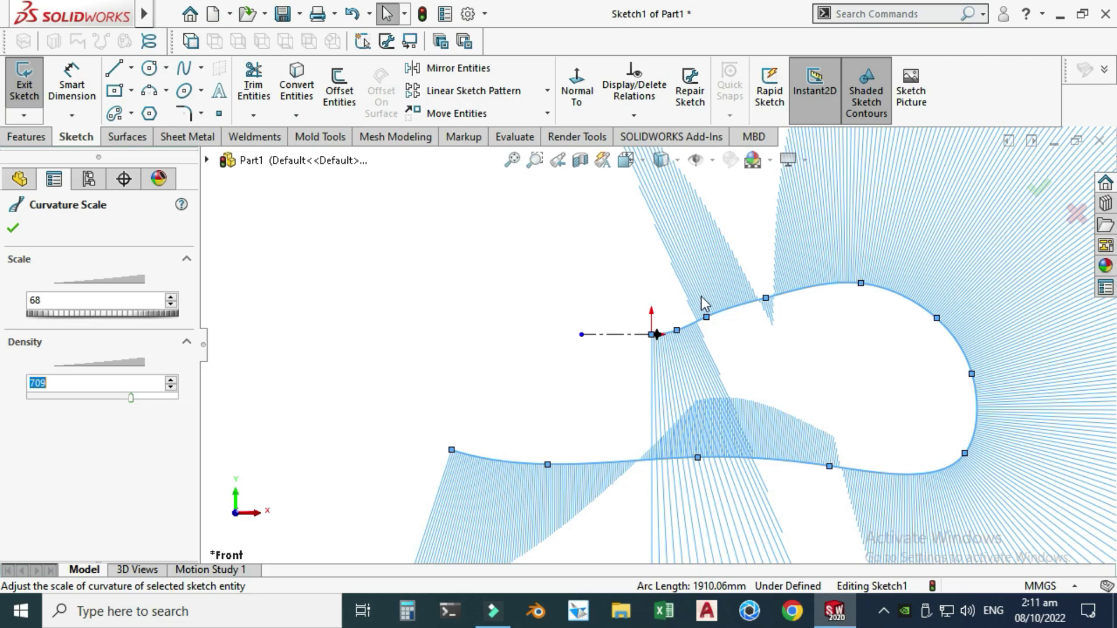
right_click(722, 315)
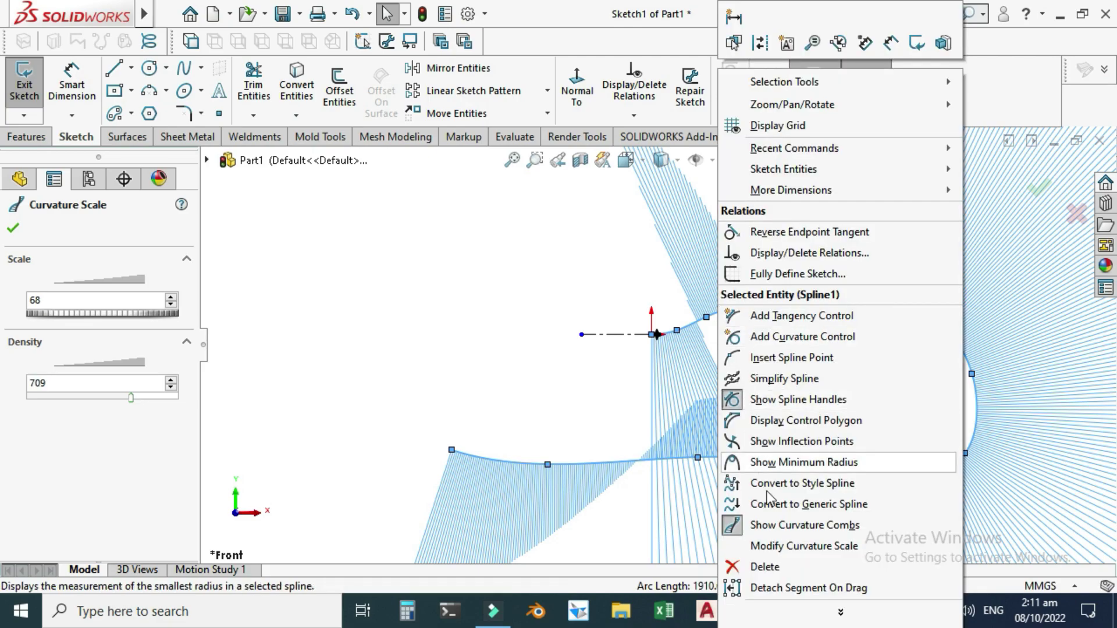
left_click(780, 525)
left_click(722, 362)
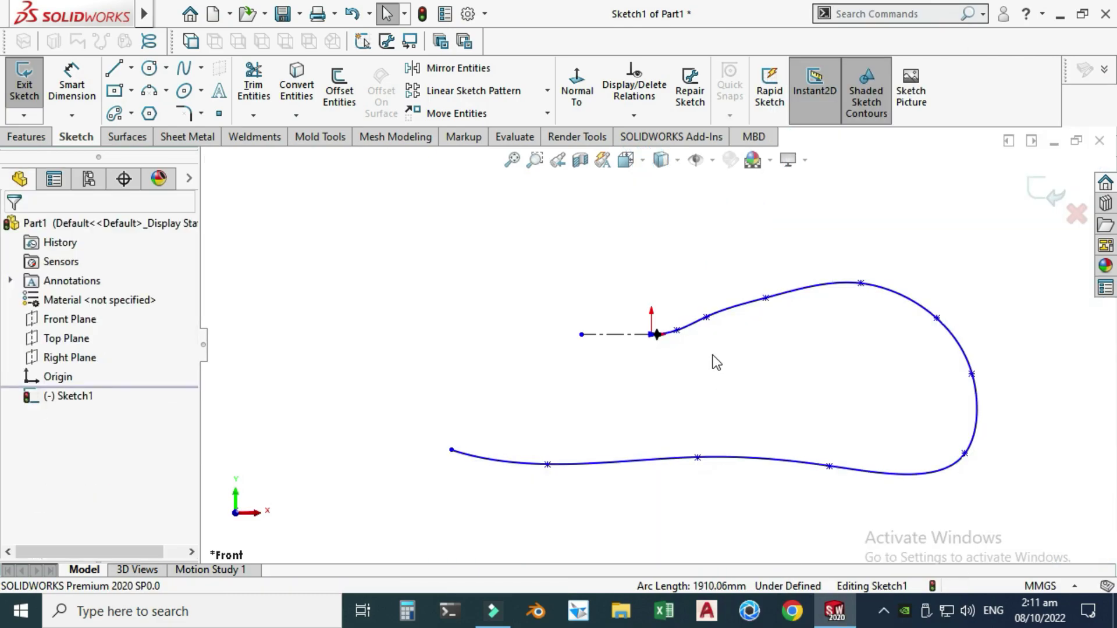
- Delete two extra spline points near the start and drag a point to reshape the lower curve
left_click(676, 331)
right_click(677, 332)
left_click(727, 560)
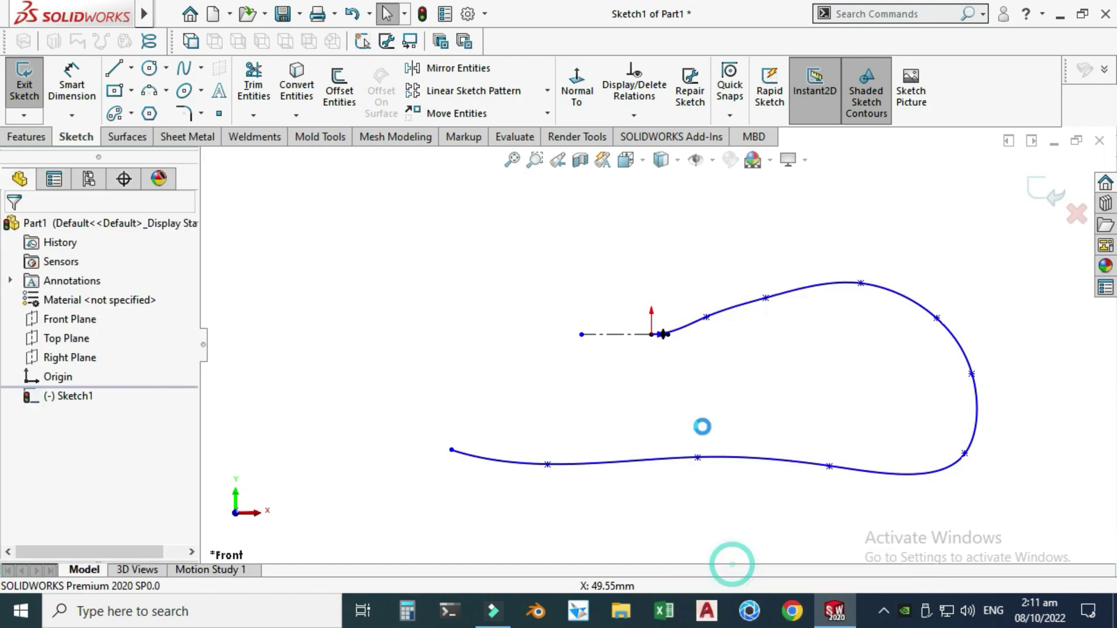
left_click(707, 317)
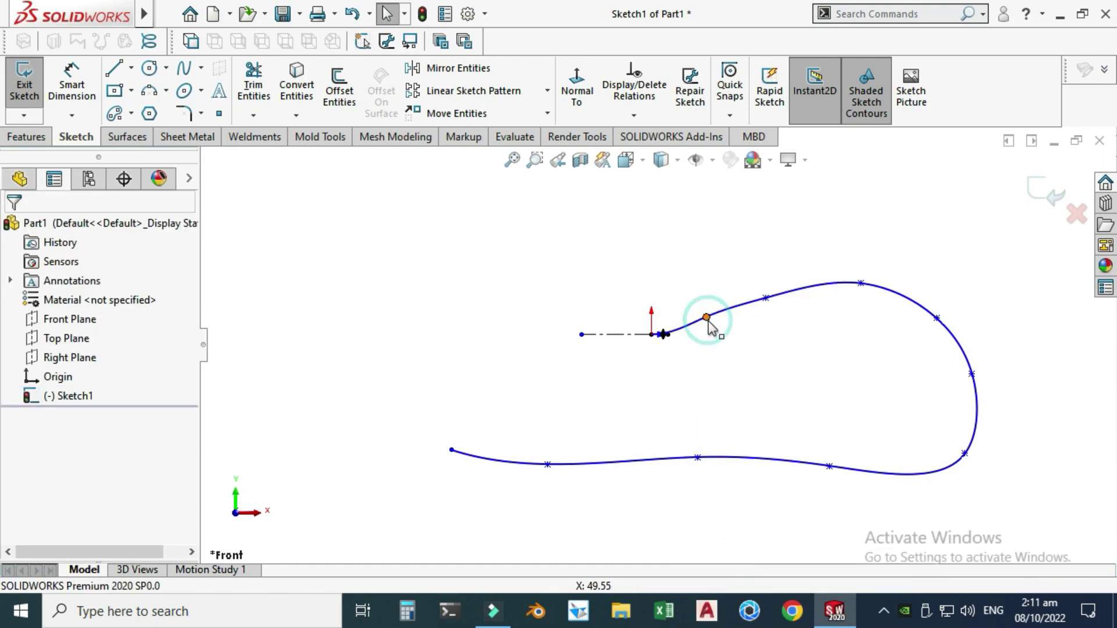
right_click(707, 318)
left_click(769, 546)
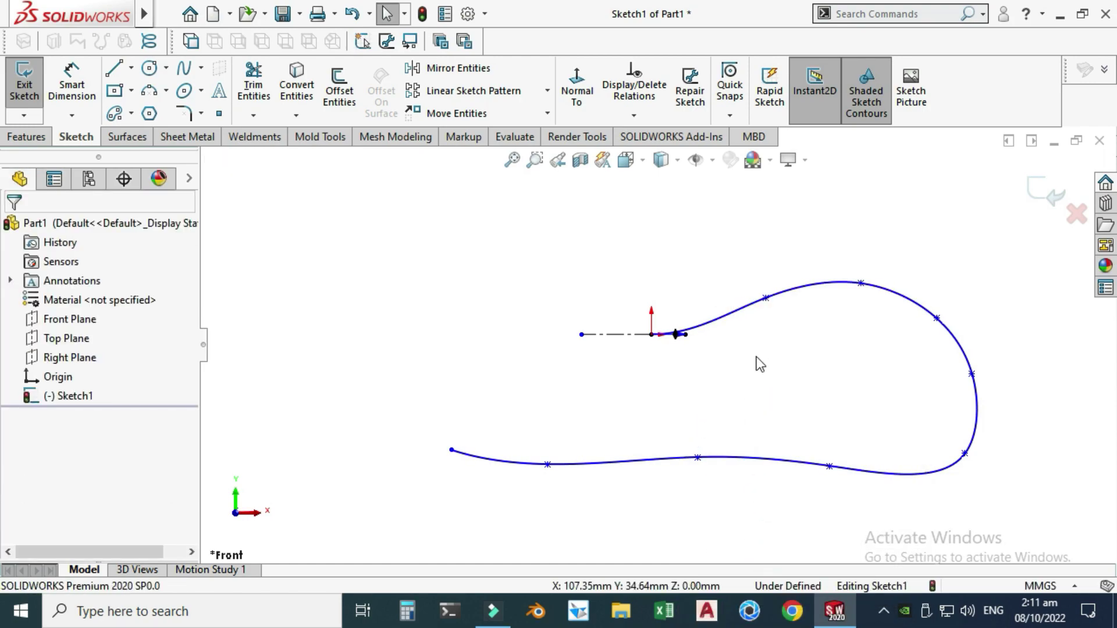
left_click_drag(691, 439, 681, 459)
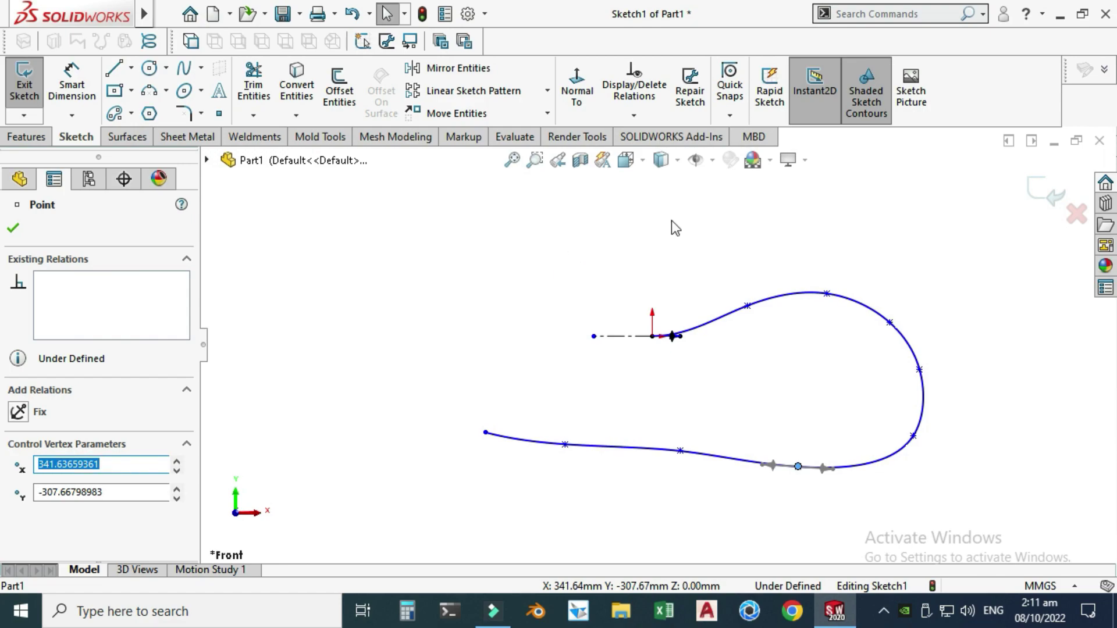
- Exit the spline sketch and rotate the view to inspect the path in 3D
left_click(1041, 186)
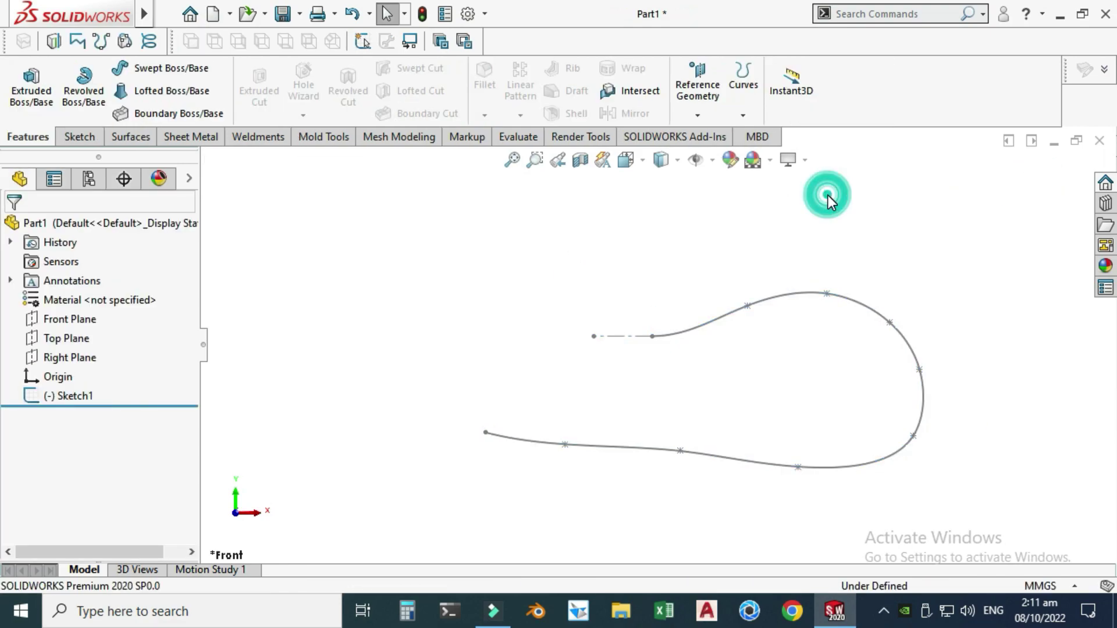
right_click(829, 194)
left_click(873, 271)
left_click_drag(867, 260, 808, 269)
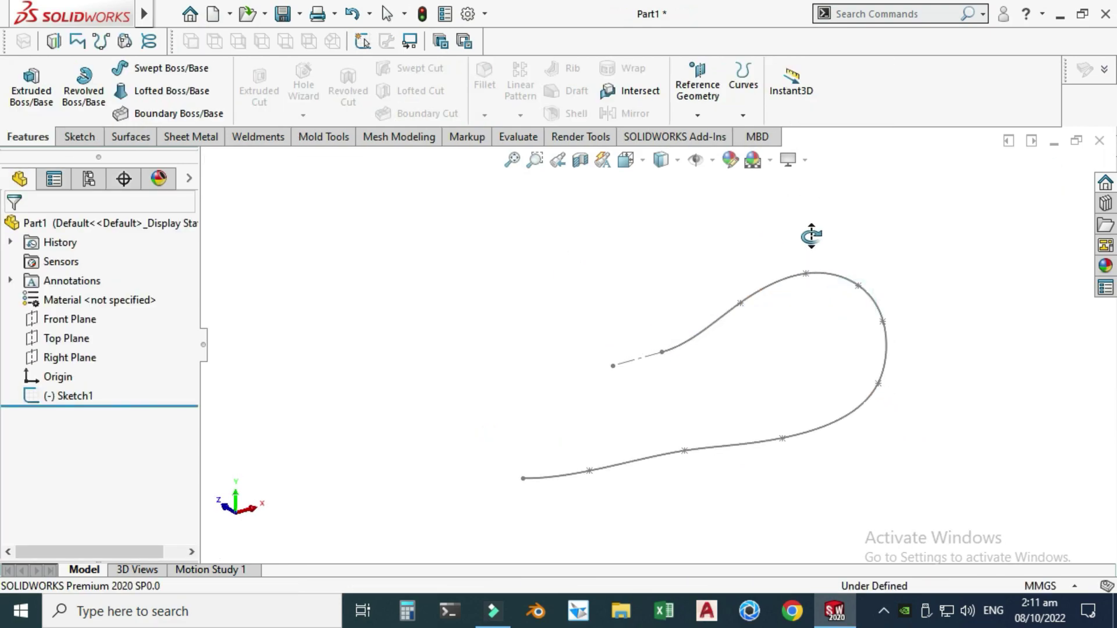
left_click_drag(673, 460, 599, 429)
key("Escape")
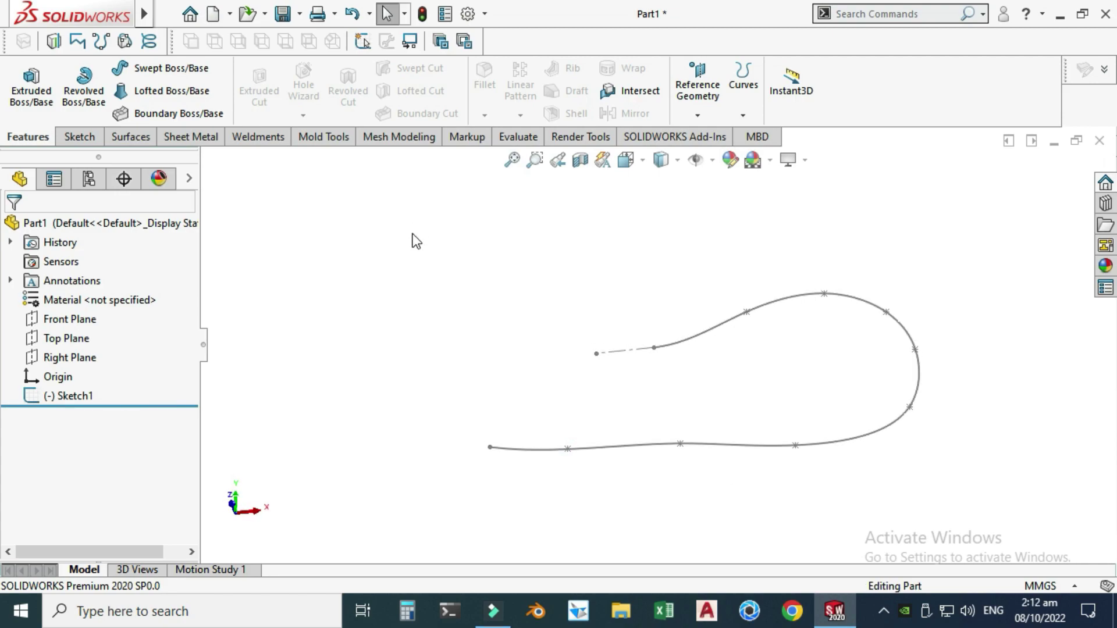
- Start a new sketch on the Right Plane
right_click(543, 278)
left_click(594, 329)
left_click_drag(569, 361, 629, 345)
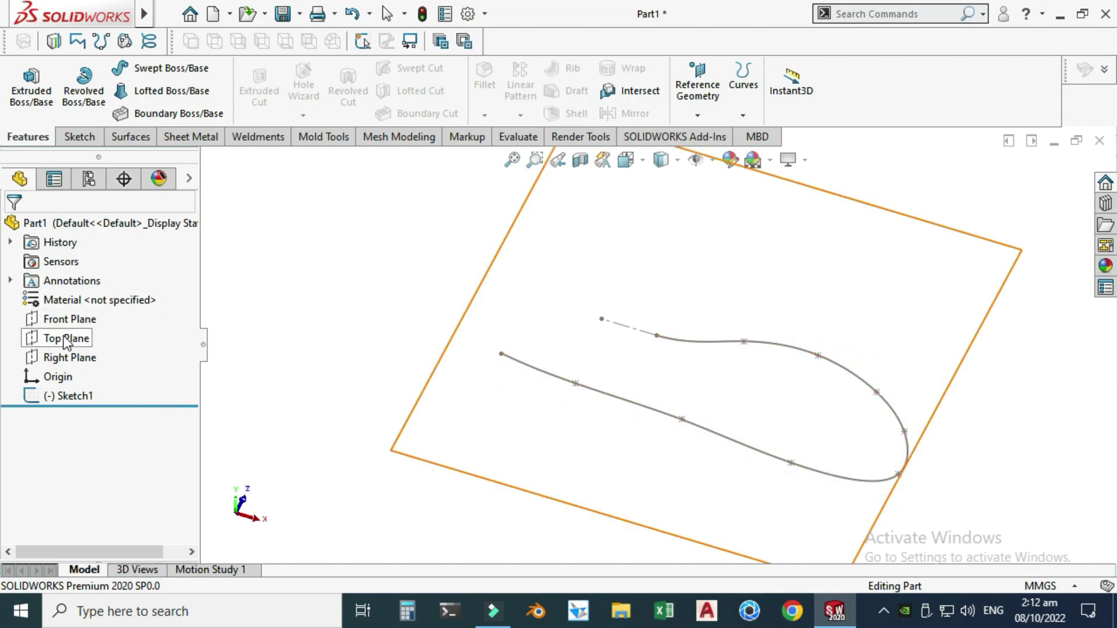
left_click(69, 359)
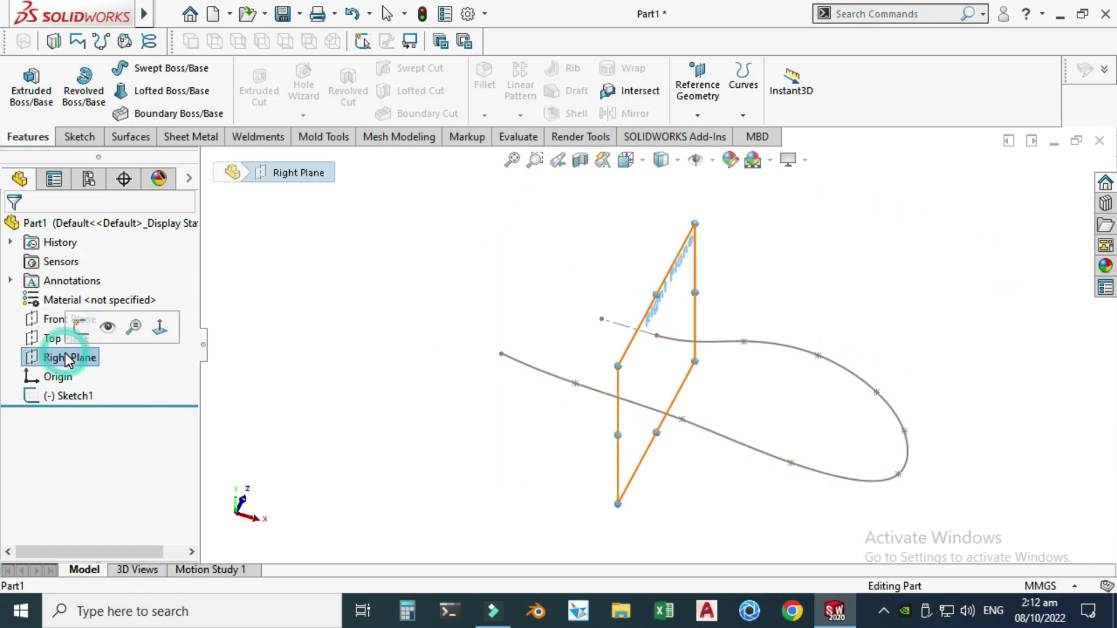
left_click(82, 321)
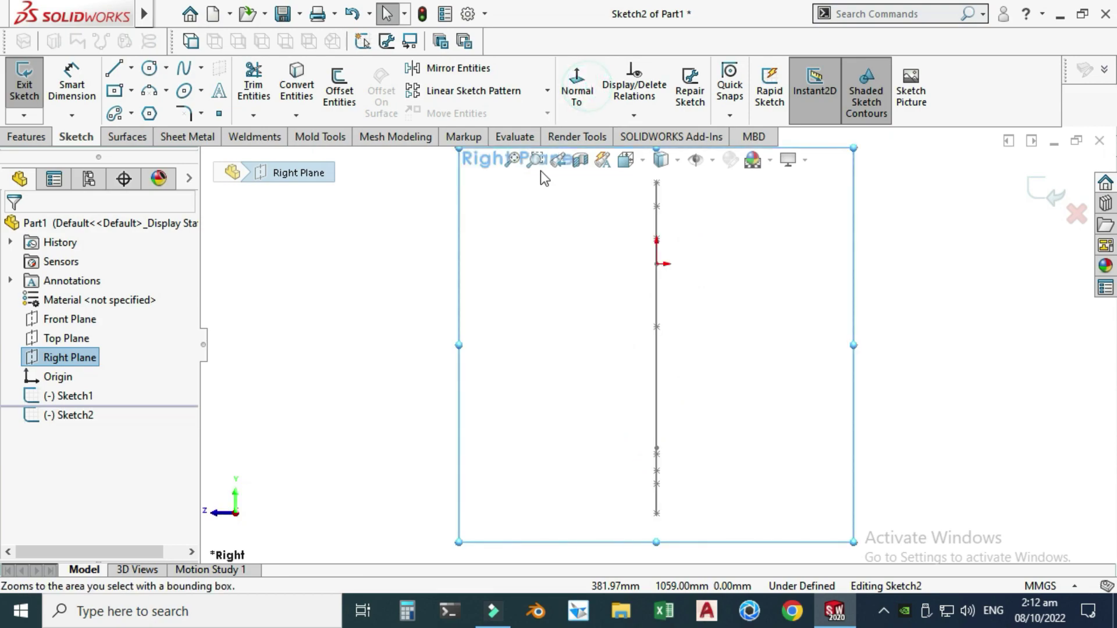
- Draw a circle centred on the origin
left_click(153, 70)
scroll(657, 207, "down", 2)
left_click(656, 309)
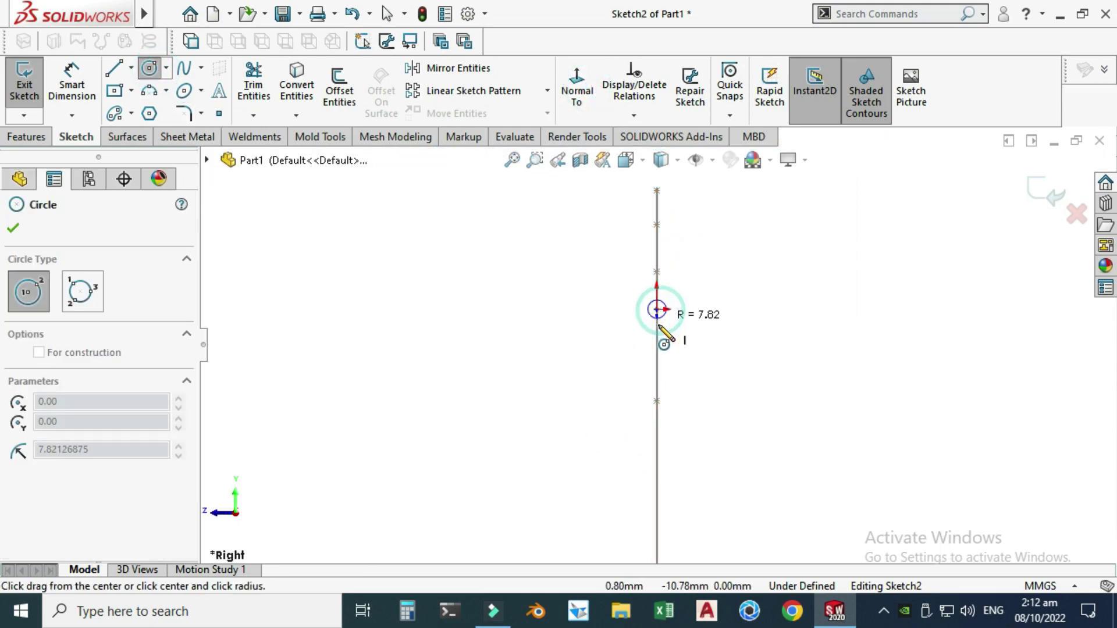
left_click(655, 335)
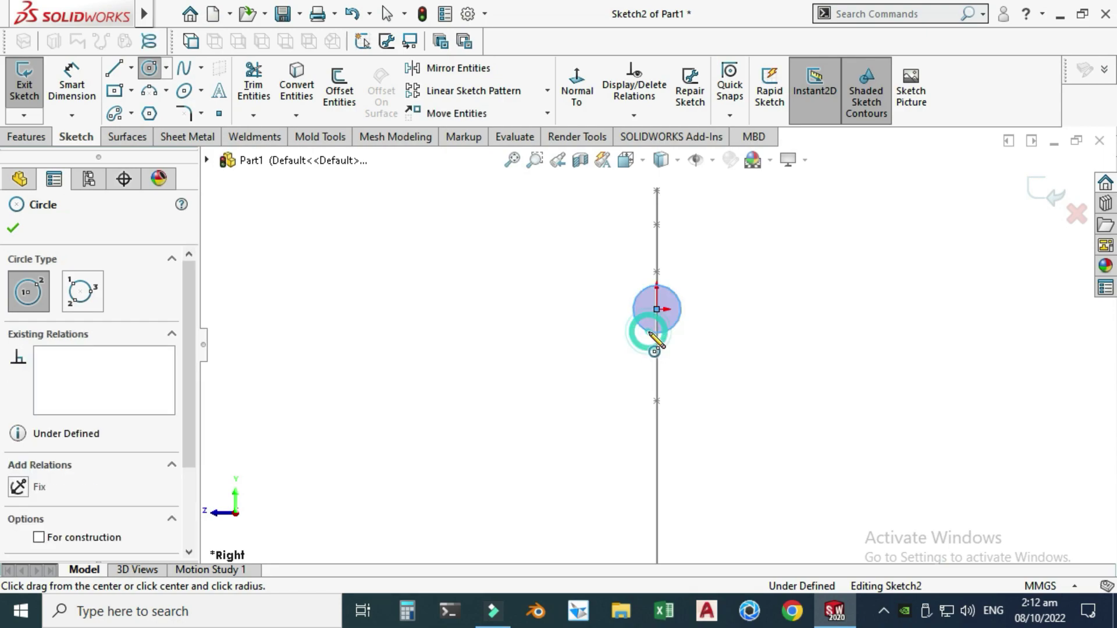
key("Escape")
scroll(672, 303, "down", 3)
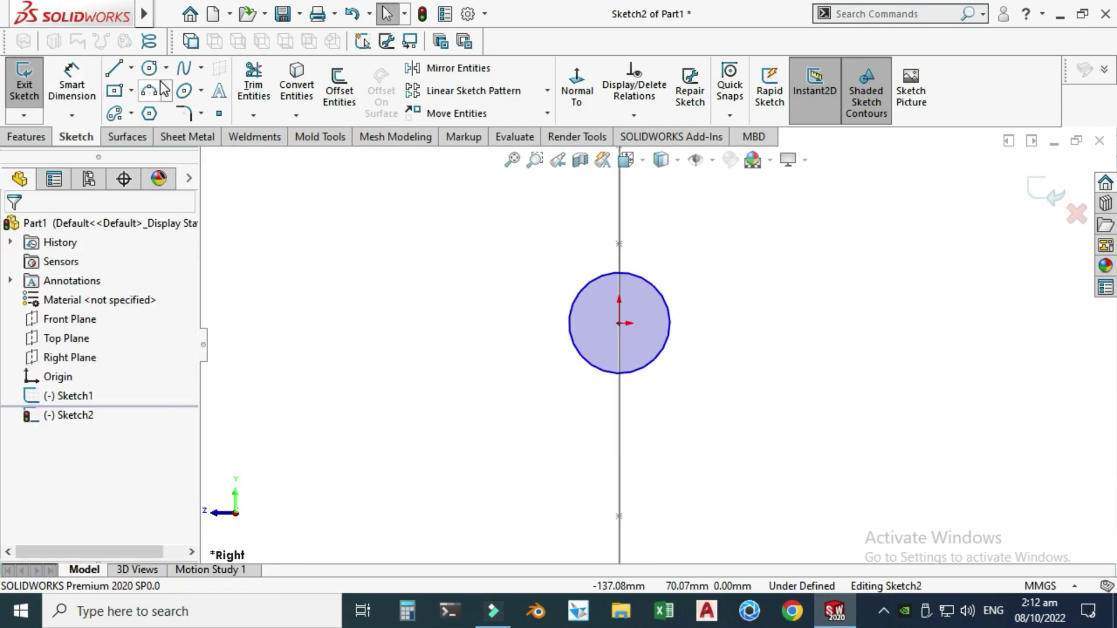
- Dimension the circle's diameter to 20 mm
left_click(72, 82)
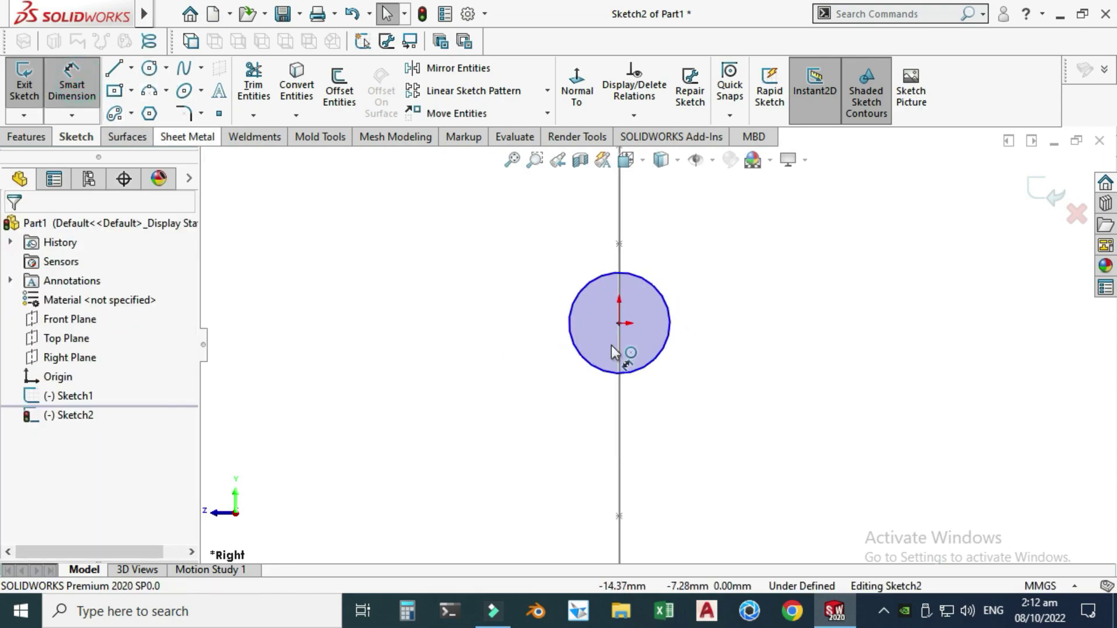
left_click(659, 359)
left_click(803, 424)
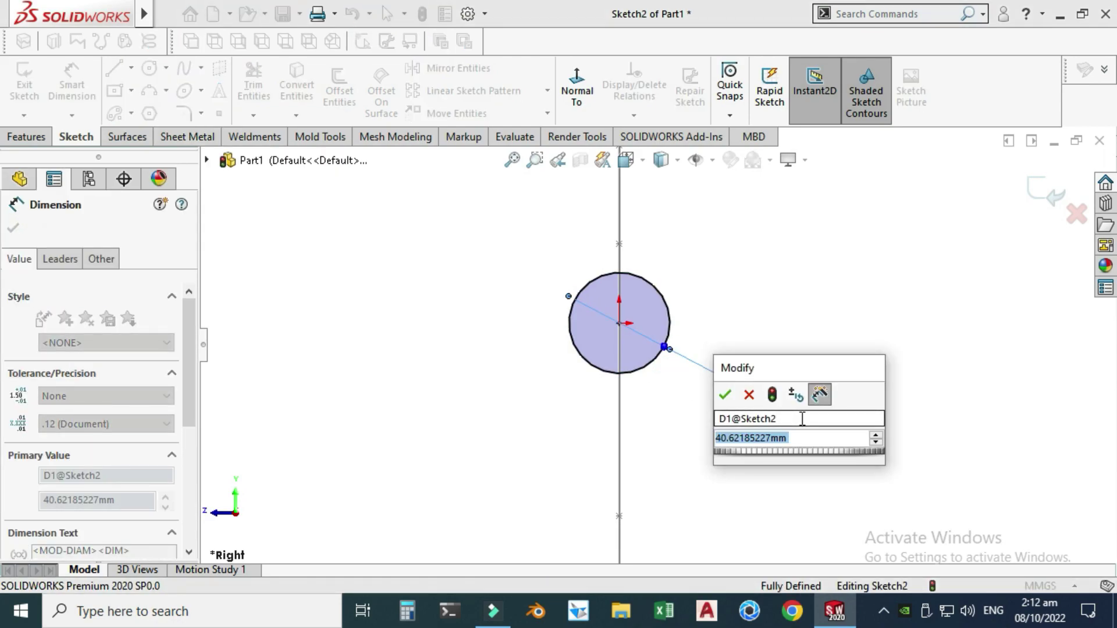
type("20")
key("Return")
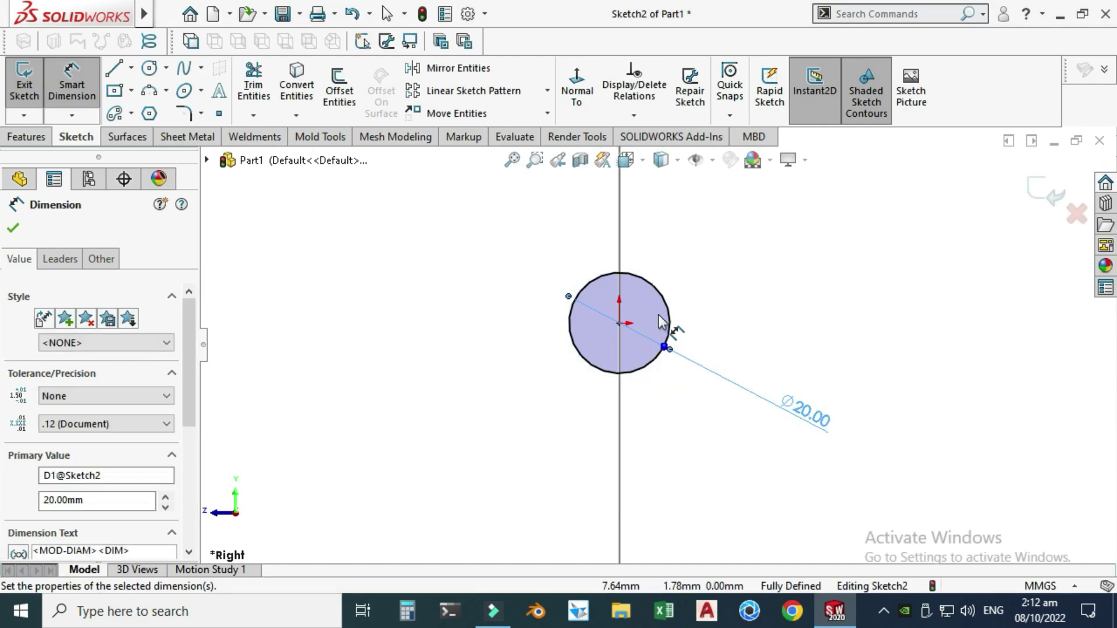
key("Escape")
key("Escape")
scroll(711, 309, "up", 2)
scroll(667, 300, "down", 1)
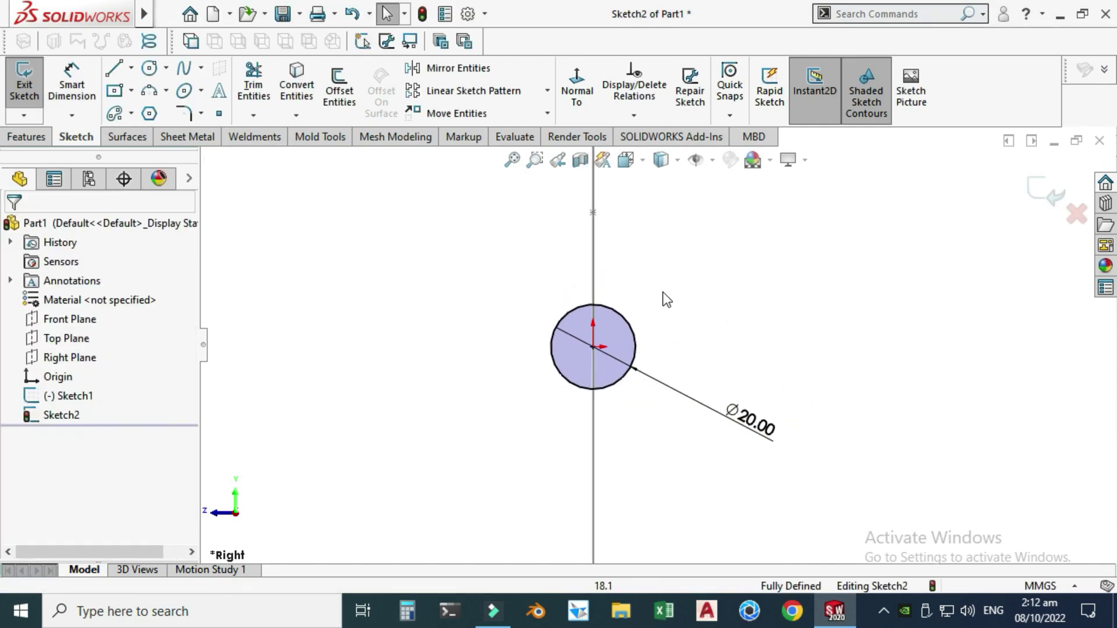
- Draw R10 circles centred on the top and right quadrant points of the Ø20 circle
left_click(165, 68)
left_click(172, 91)
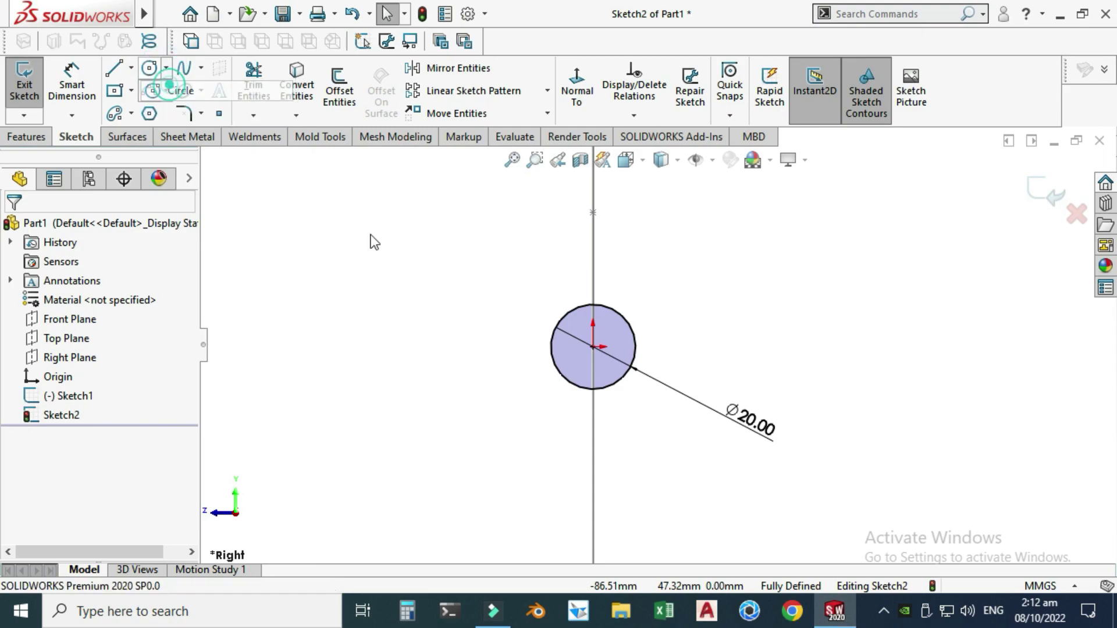
scroll(599, 344, "down", 2)
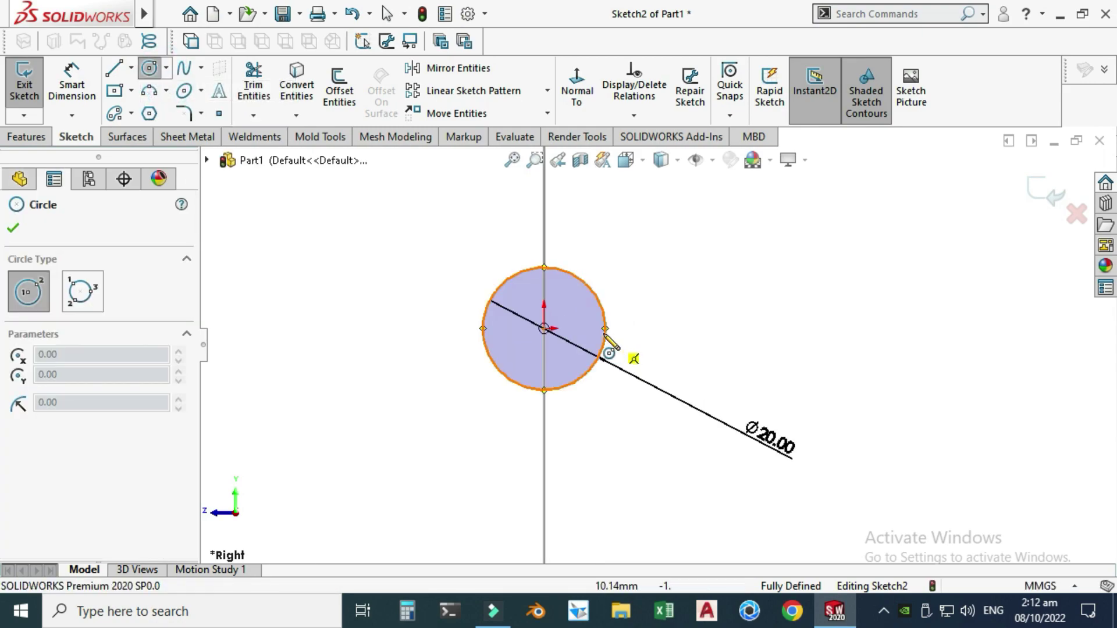
left_click(543, 267)
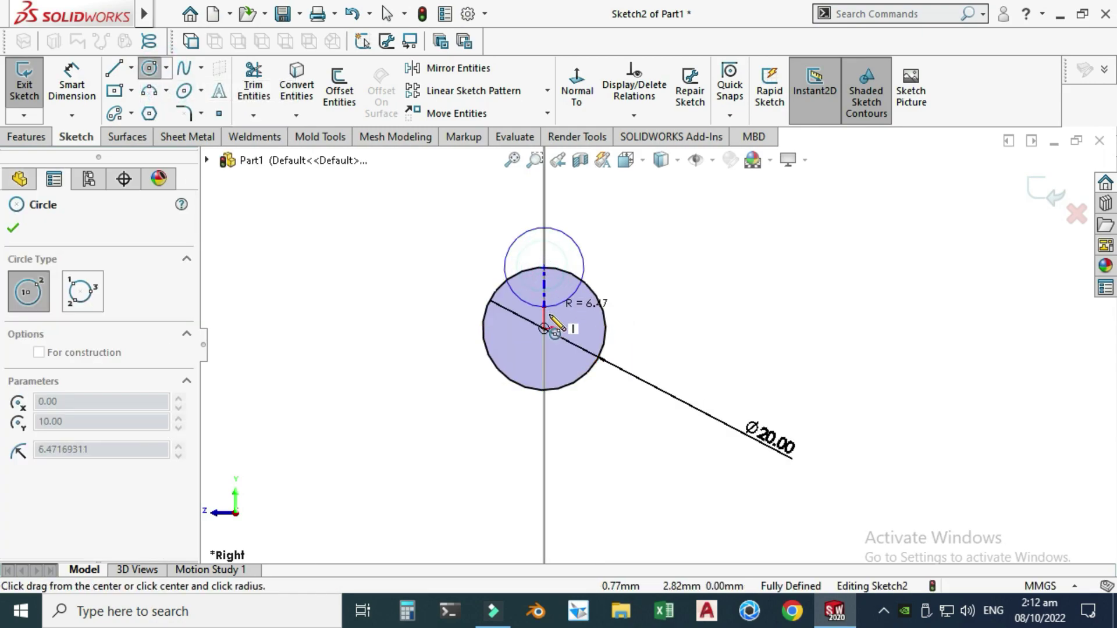
left_click(543, 328)
key("Escape")
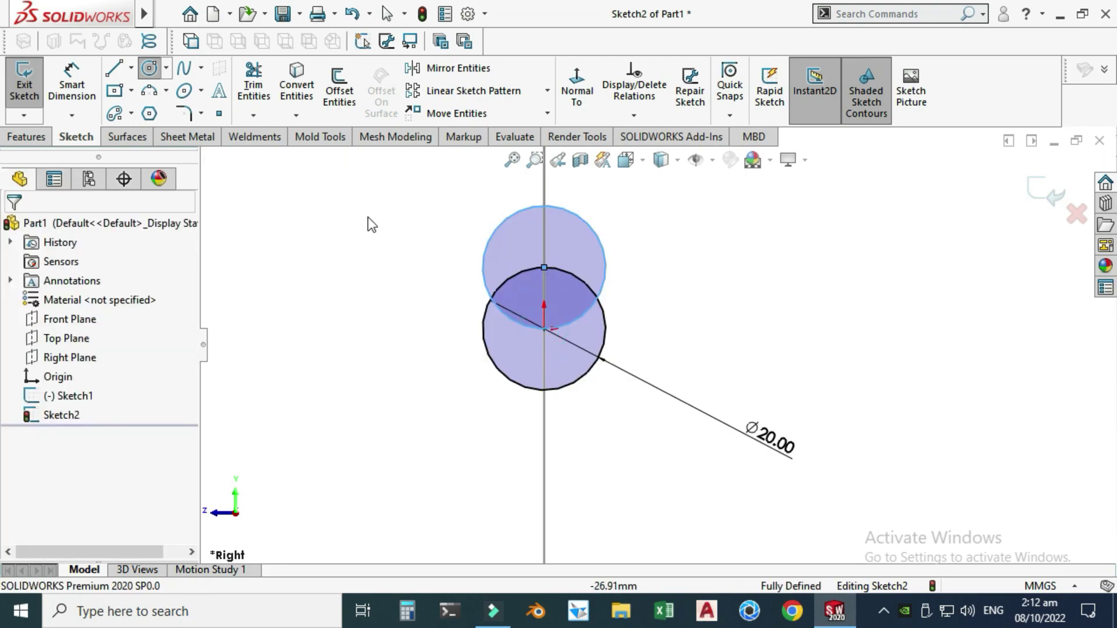
left_click(149, 68)
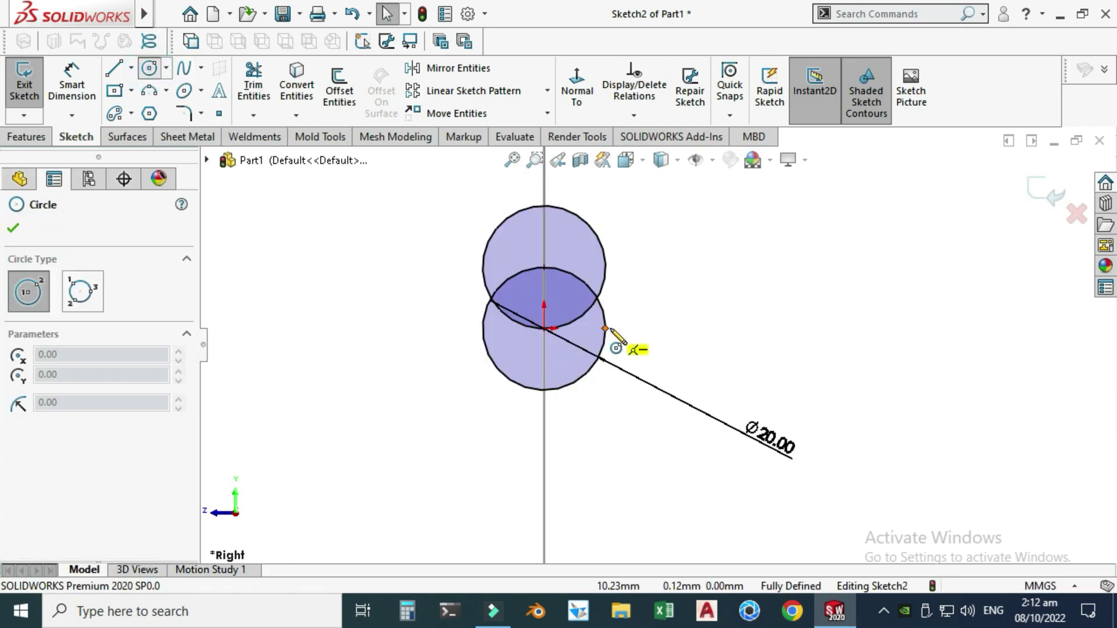
left_click(544, 329)
key("Escape")
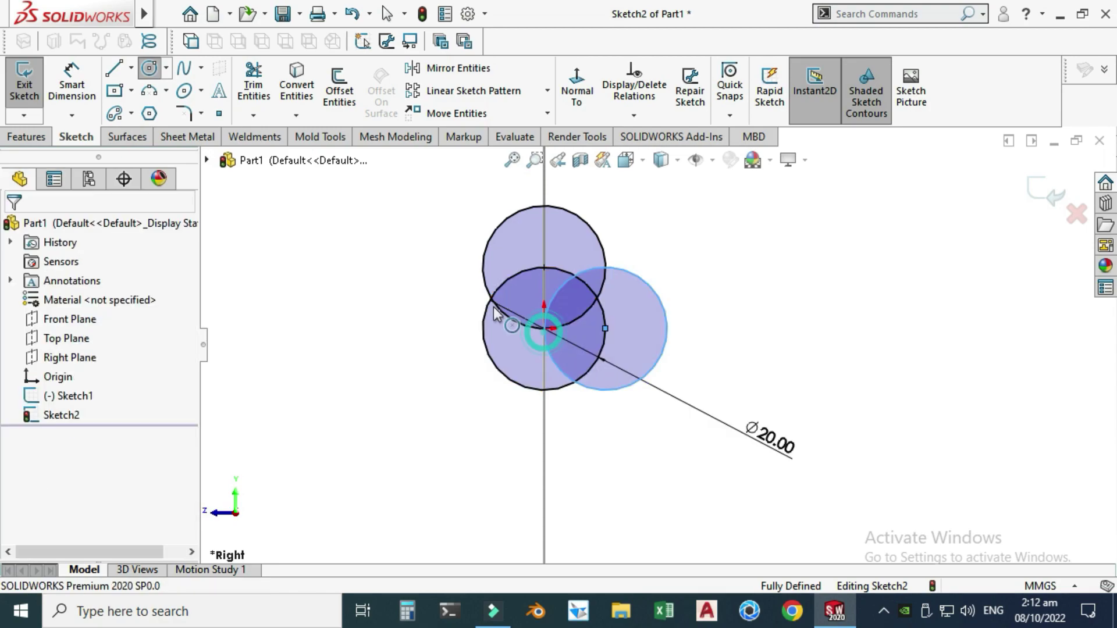
- Add the bottom and left R10 circles on the remaining quadrant points
key("Return")
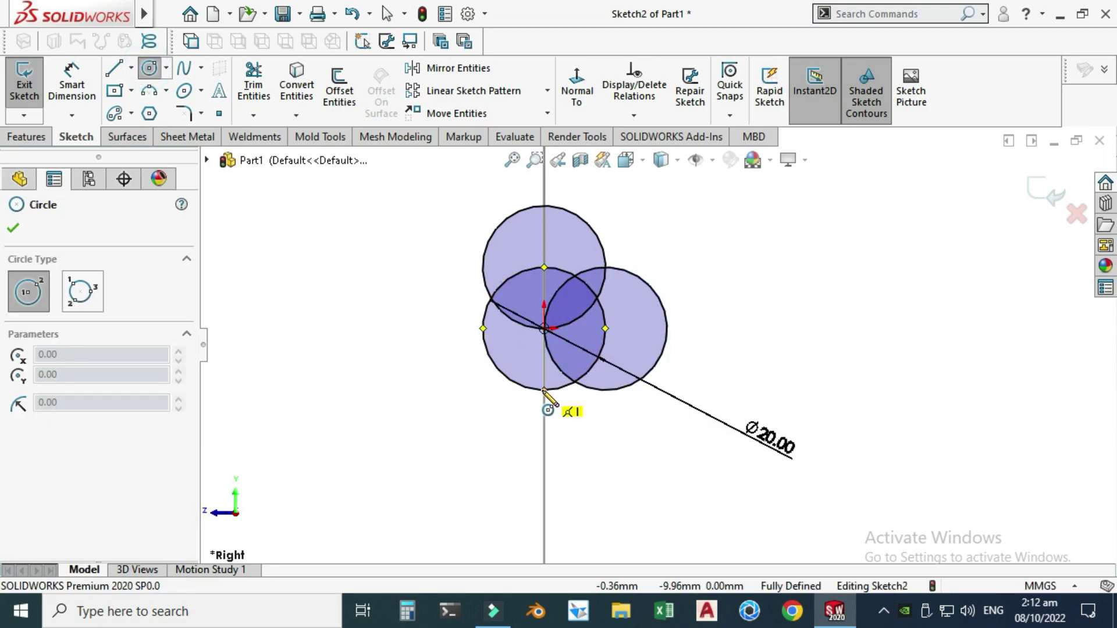
left_click(544, 390)
left_click(539, 327)
key("Escape")
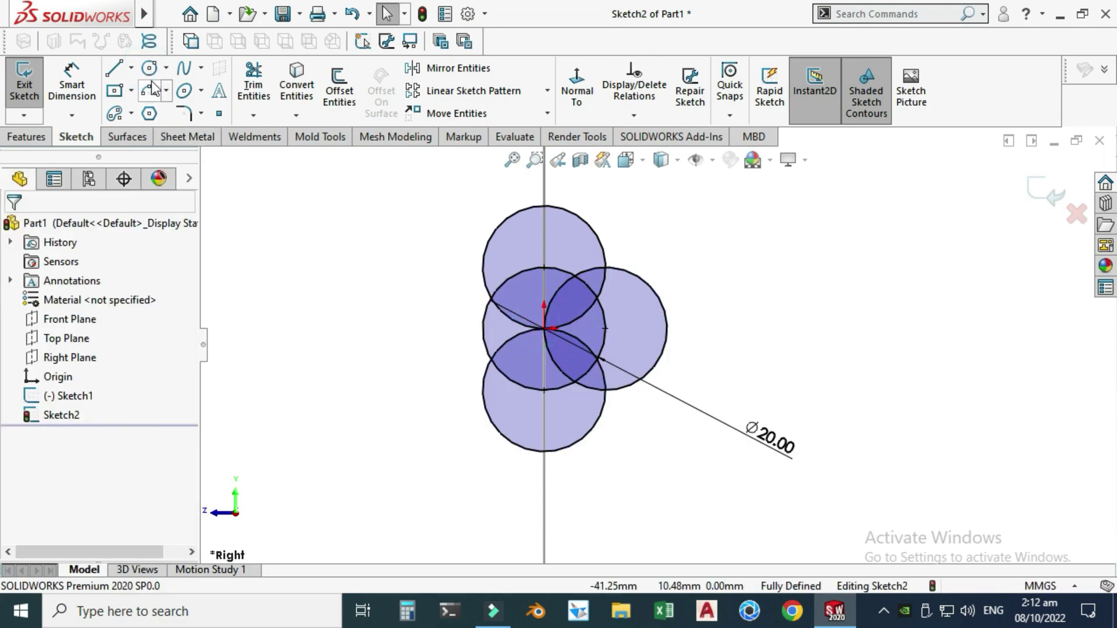
left_click(150, 68)
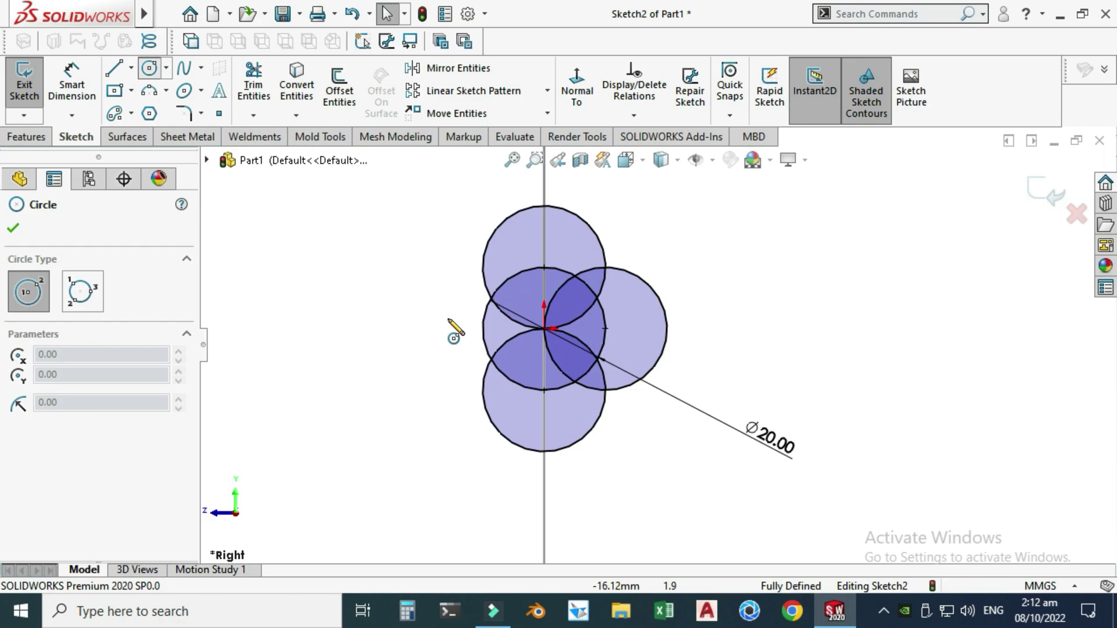
left_click(482, 328)
left_click(545, 329)
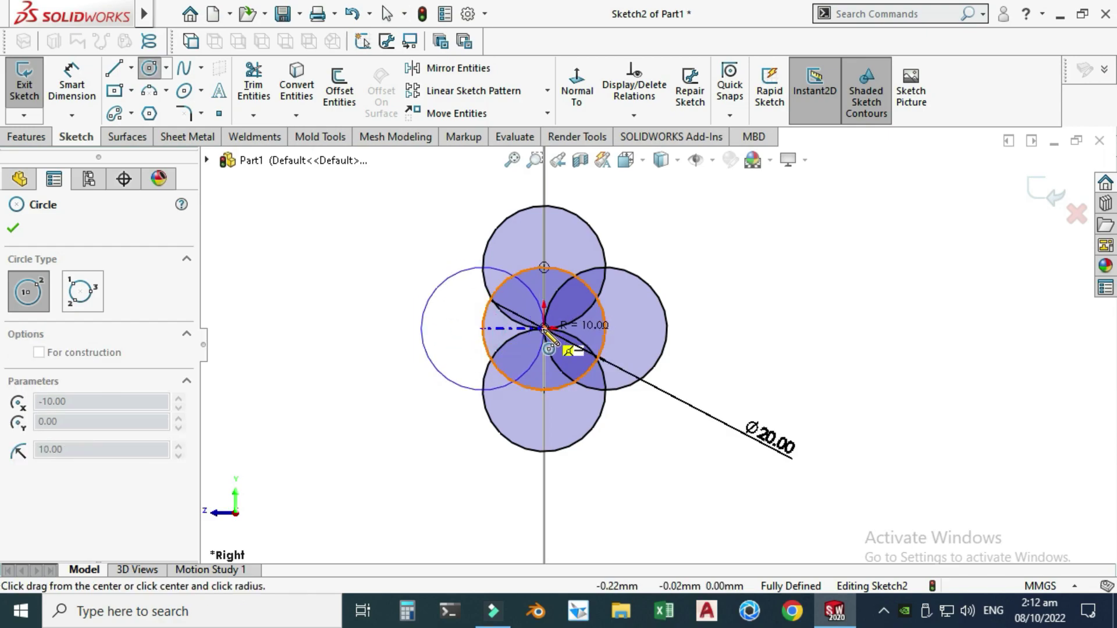
key("Escape")
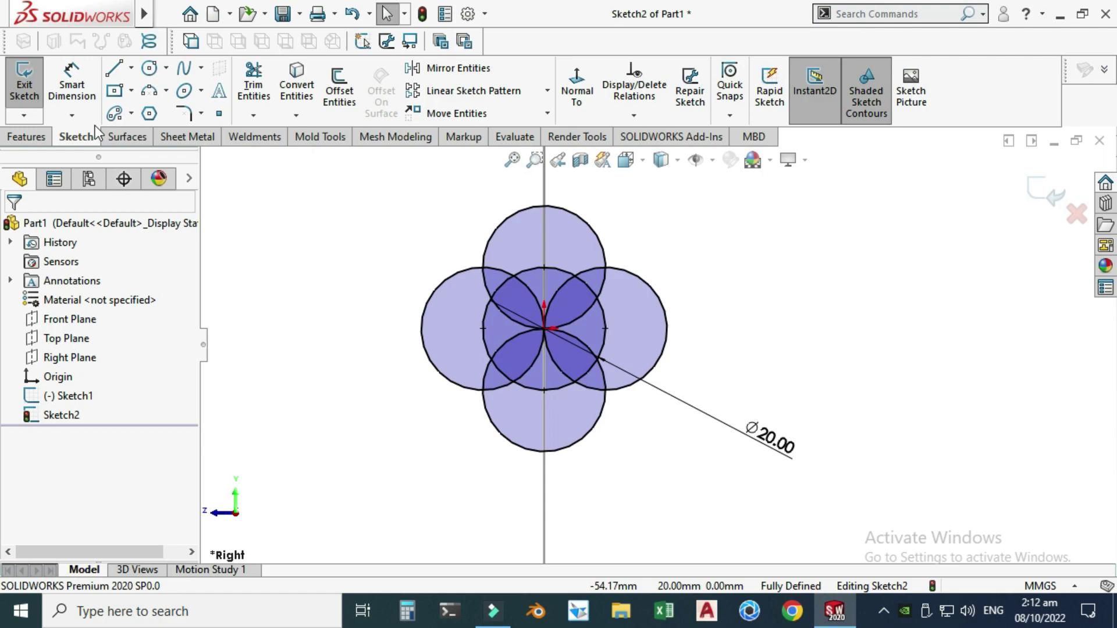
- Power-trim the inner arcs and diagonal line, leaving a closed four-lobed clover outline
left_click(254, 88)
scroll(524, 332, "up", 2)
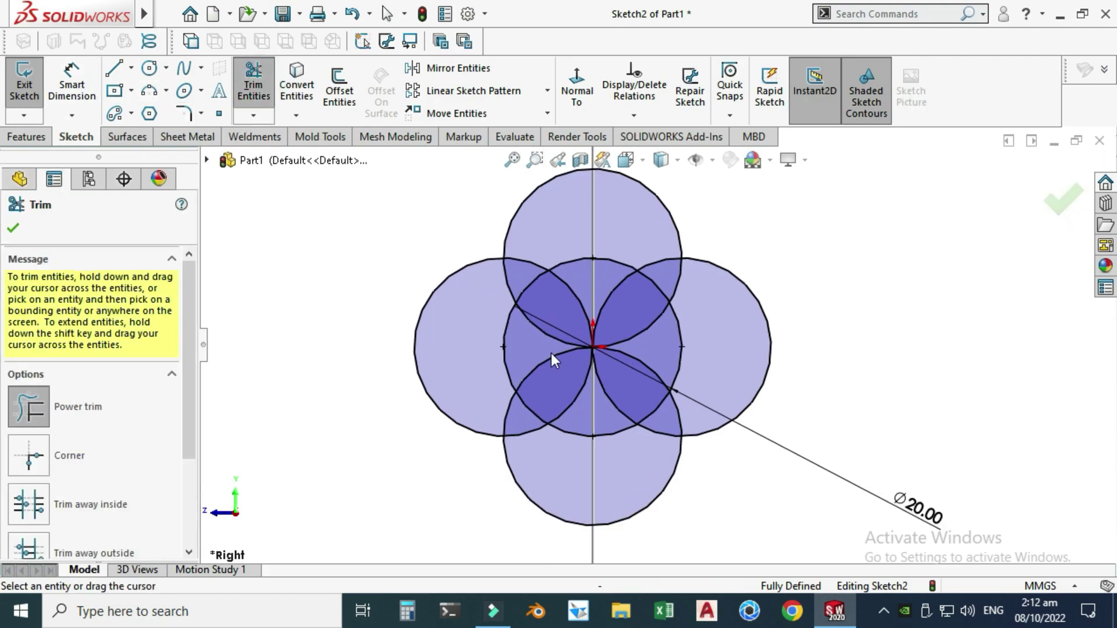
scroll(657, 347, "up", 2)
mouse_move(673, 355)
left_mouse_down()
mouse_move(653, 401)
mouse_move(601, 405)
mouse_move(569, 374)
mouse_move(570, 323)
mouse_move(611, 286)
mouse_move(662, 305)
mouse_move(679, 362)
left_mouse_up()
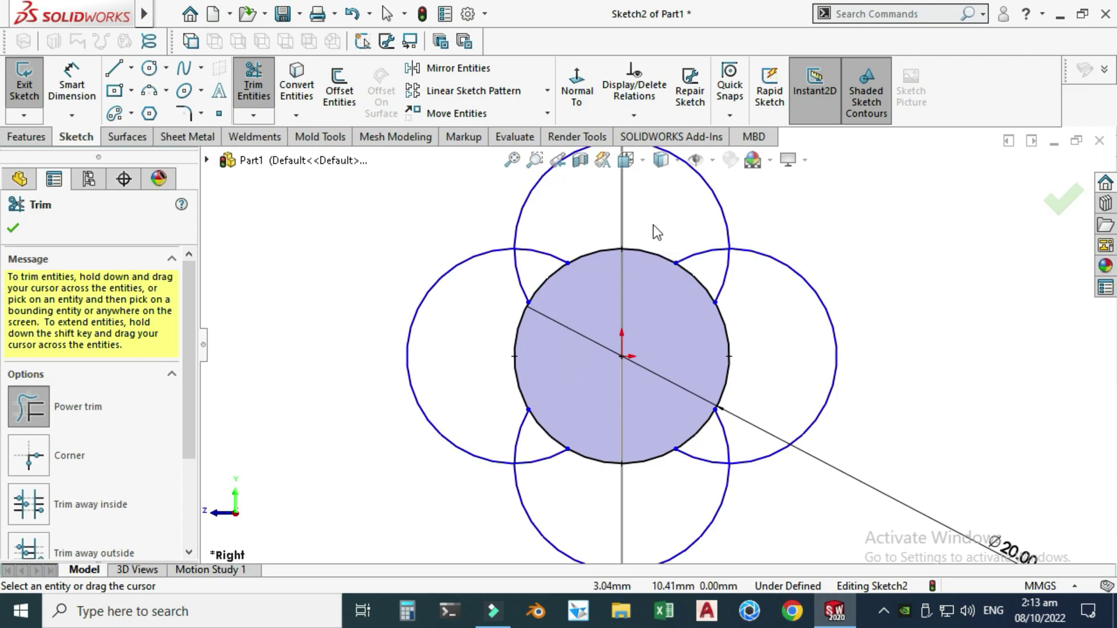
scroll(655, 233, "up", 1)
mouse_move(678, 319)
left_mouse_down()
mouse_move(625, 265)
mouse_move(570, 238)
mouse_move(507, 293)
mouse_move(536, 310)
left_mouse_up()
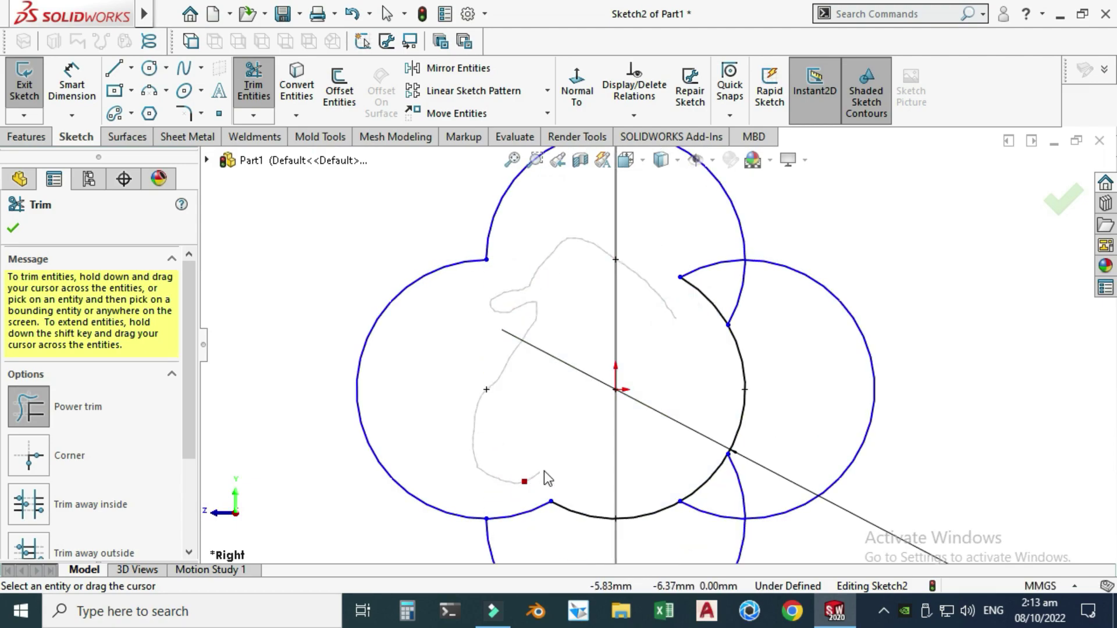
mouse_move(543, 479)
left_mouse_down()
mouse_move(567, 445)
mouse_move(644, 417)
left_mouse_up()
scroll(567, 442, "down", 3)
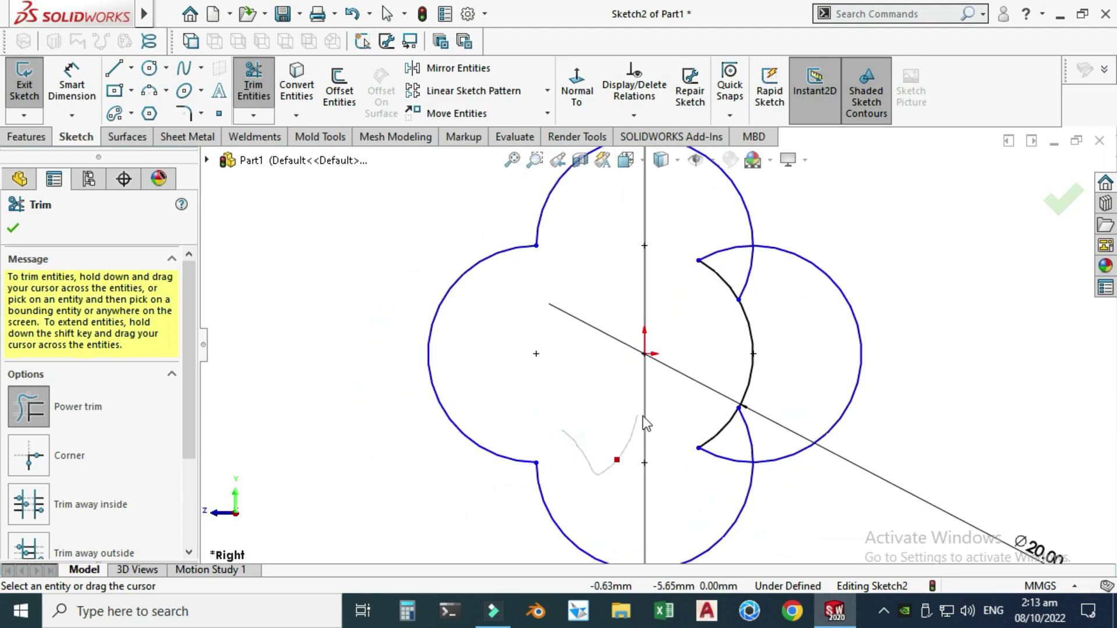
mouse_move(742, 453)
left_mouse_down()
mouse_move(714, 259)
mouse_move(687, 285)
left_mouse_up()
scroll(663, 358, "down", 4)
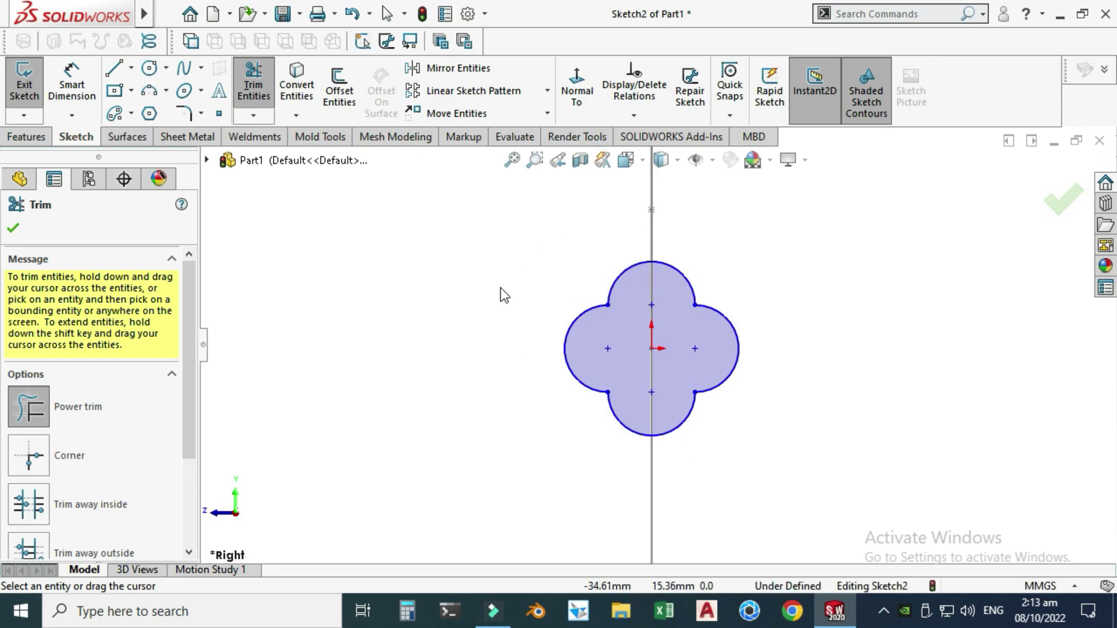
scroll(726, 370, "down", 1)
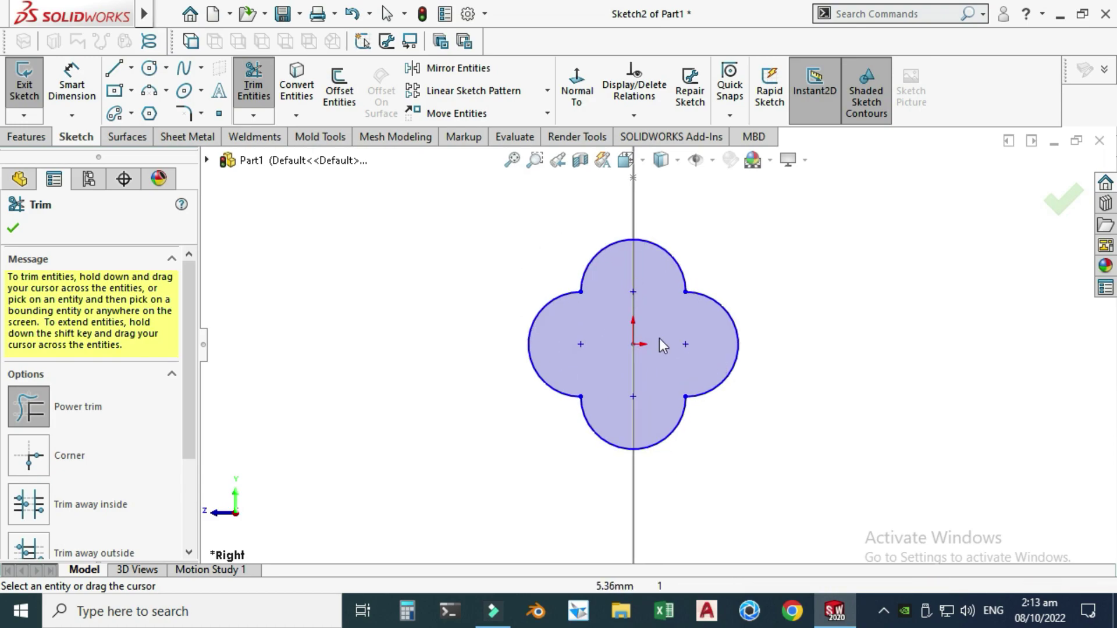
scroll(661, 342, "up", 1)
key("Escape")
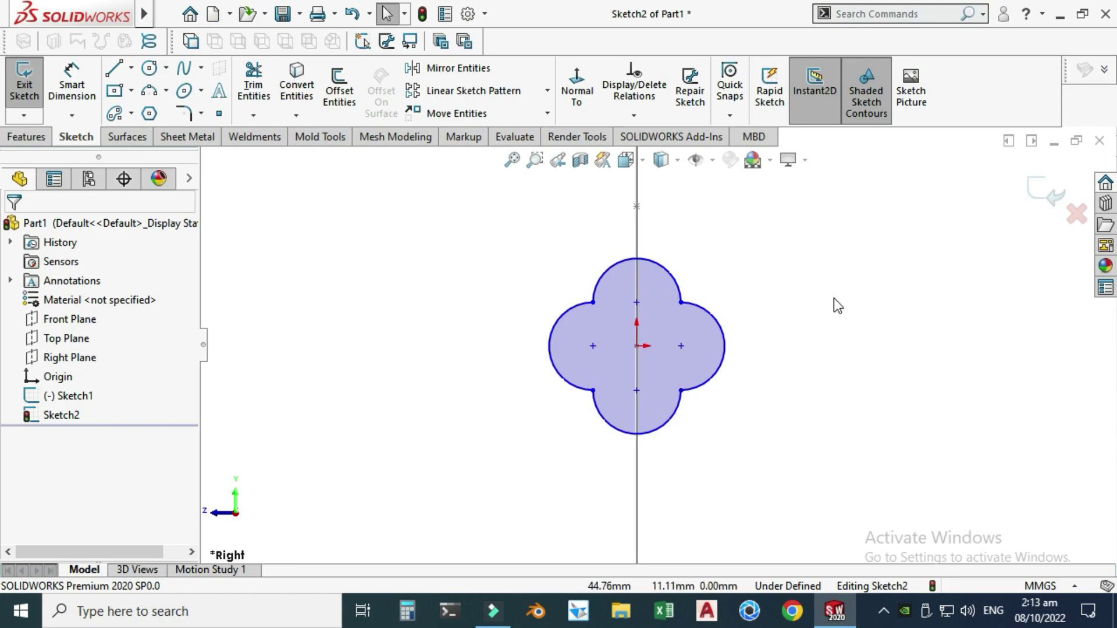
- Exit the clover profile sketch and orbit to see the spline path
left_click(1033, 197)
scroll(851, 315, "up", 5)
mouse_move(833, 323)
middle_mouse_down()
mouse_move(774, 397)
mouse_move(786, 392)
mouse_move(634, 431)
mouse_move(673, 376)
middle_mouse_up()
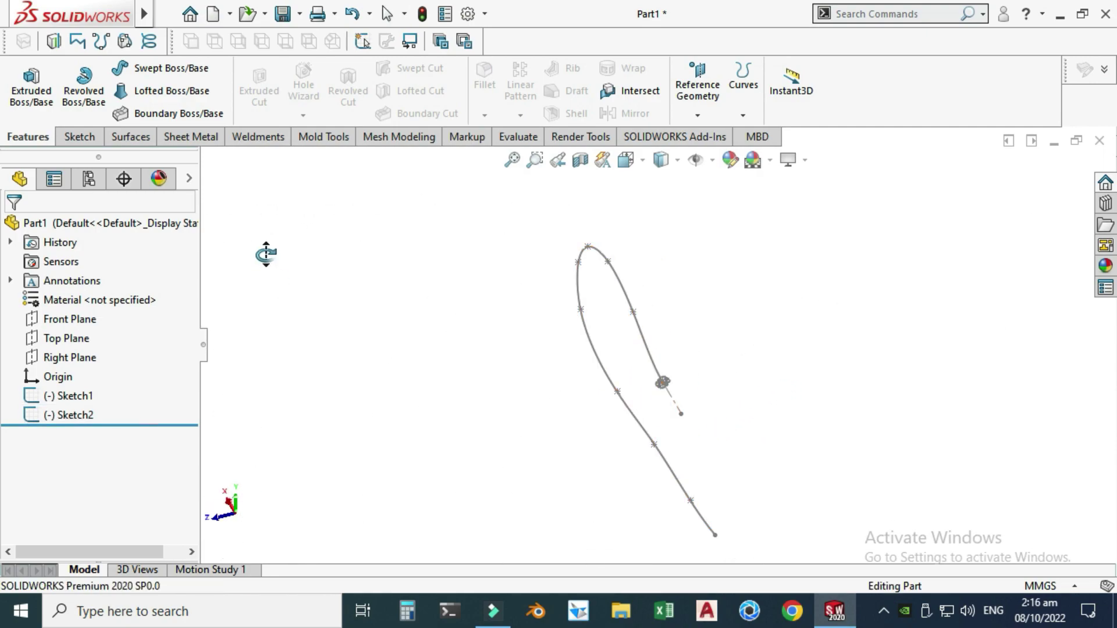
- Create a Swept Boss/Base using the clover Sketch2 as profile and spline Sketch1 as path
left_click(173, 69)
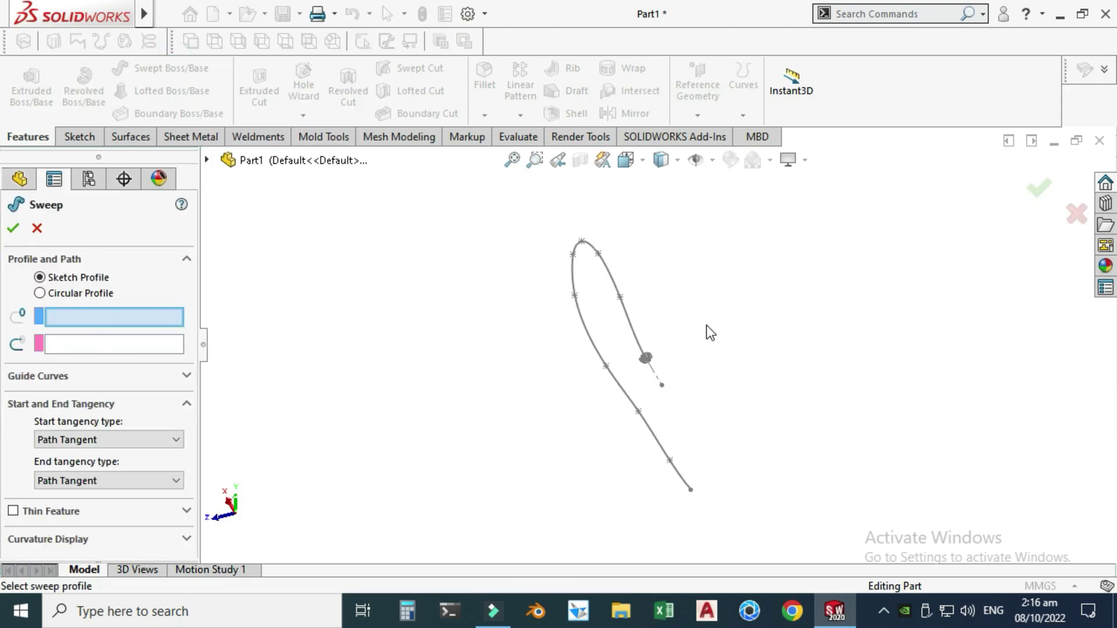
scroll(701, 327, "down", 5)
scroll(652, 371, "down", 2)
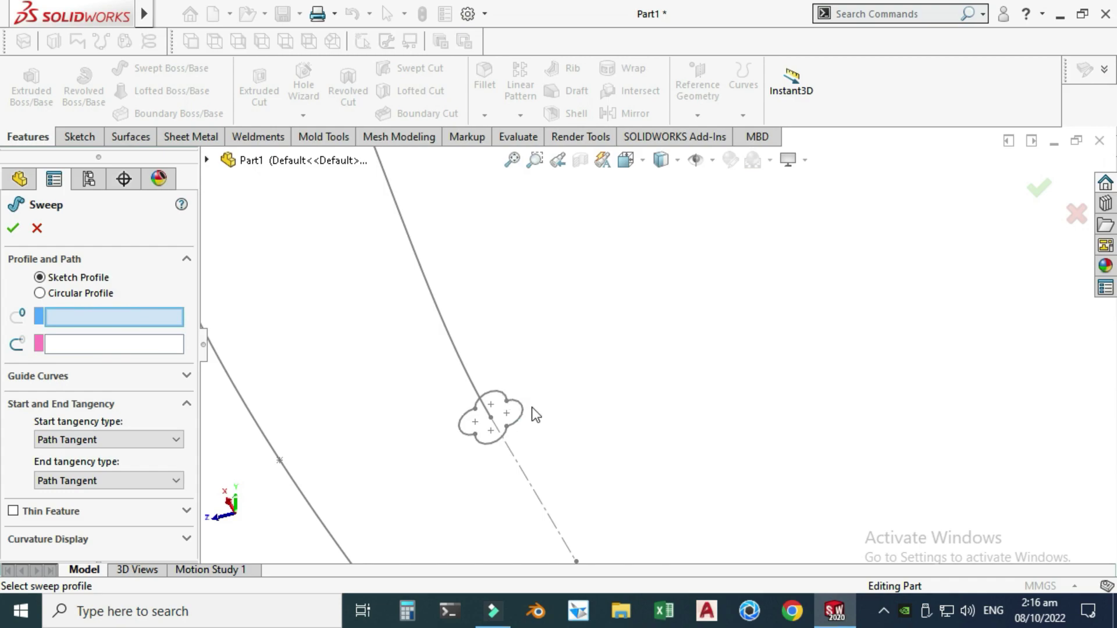
scroll(530, 436, "up", 4)
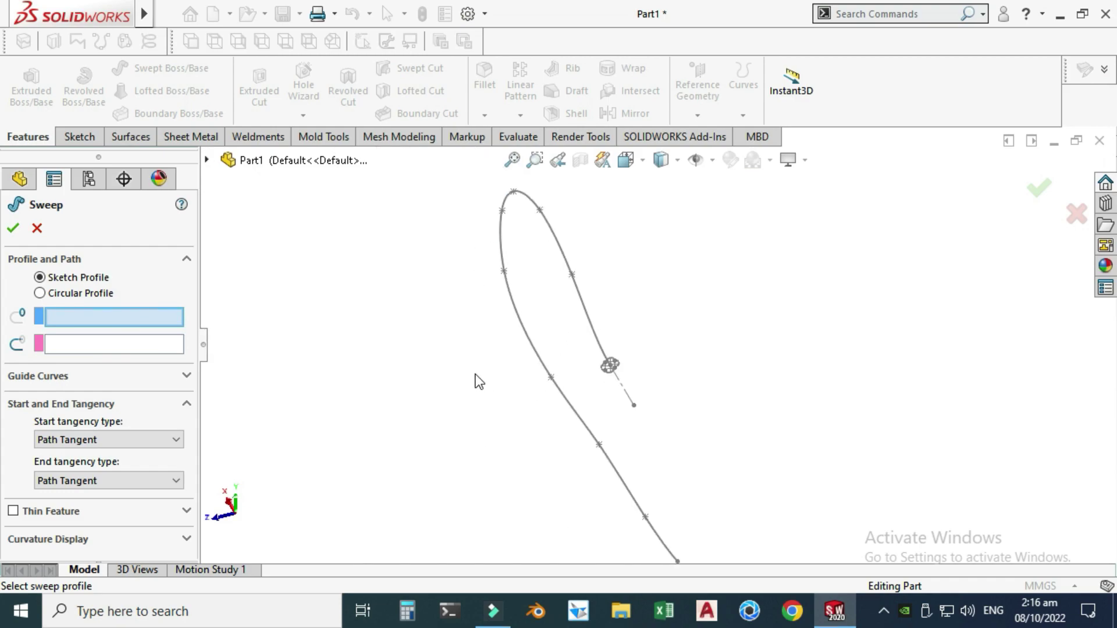
key("z")
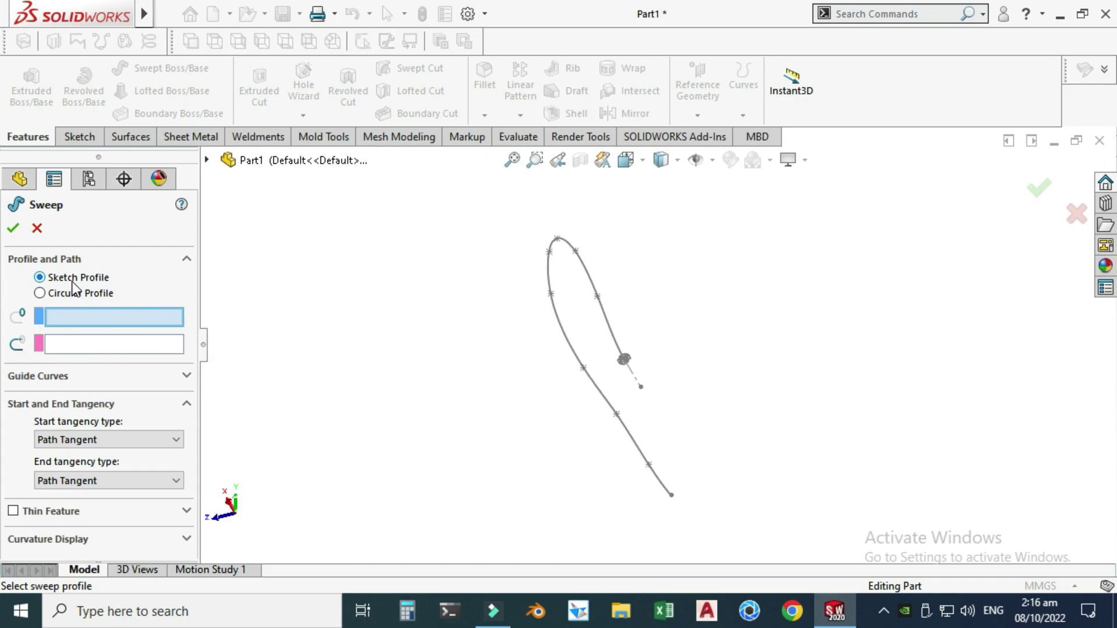
scroll(627, 349, "down", 5)
left_click(616, 449)
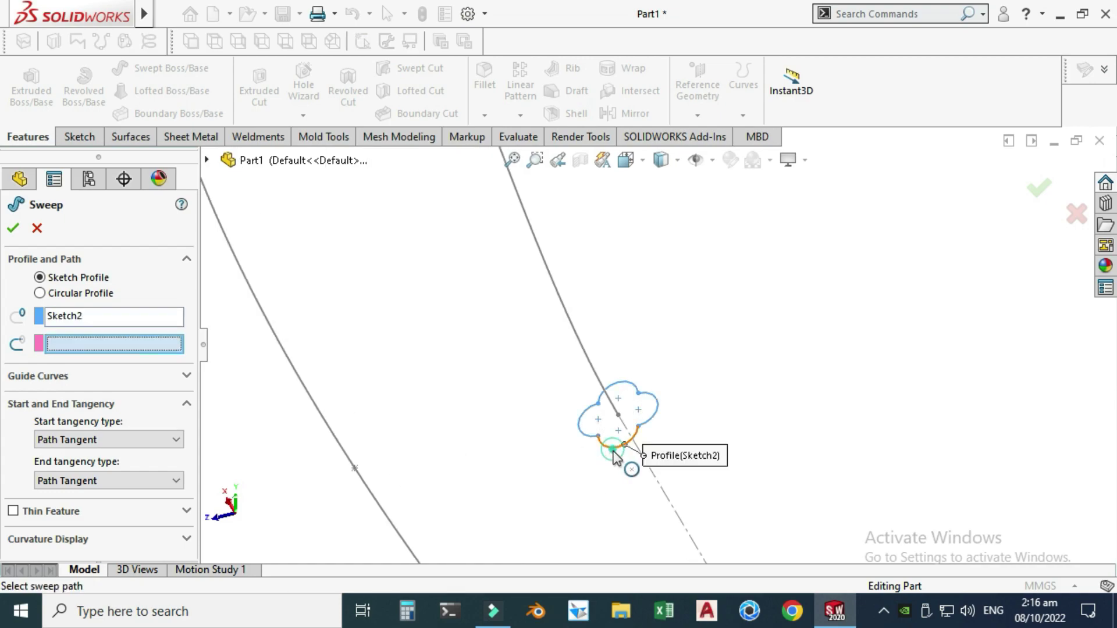
key("z")
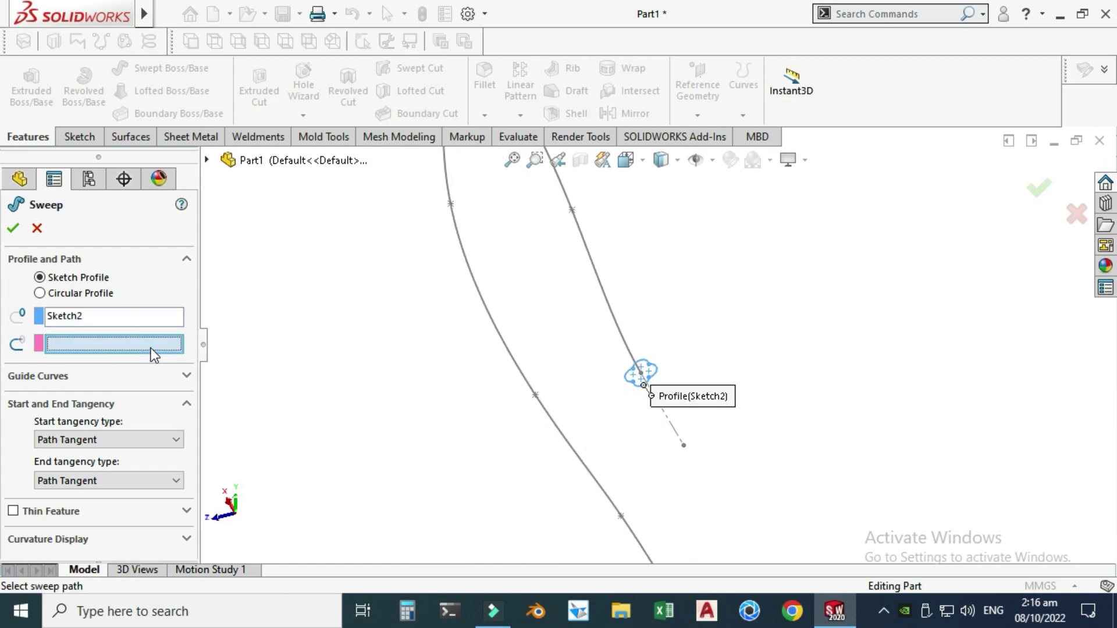
left_click(499, 338)
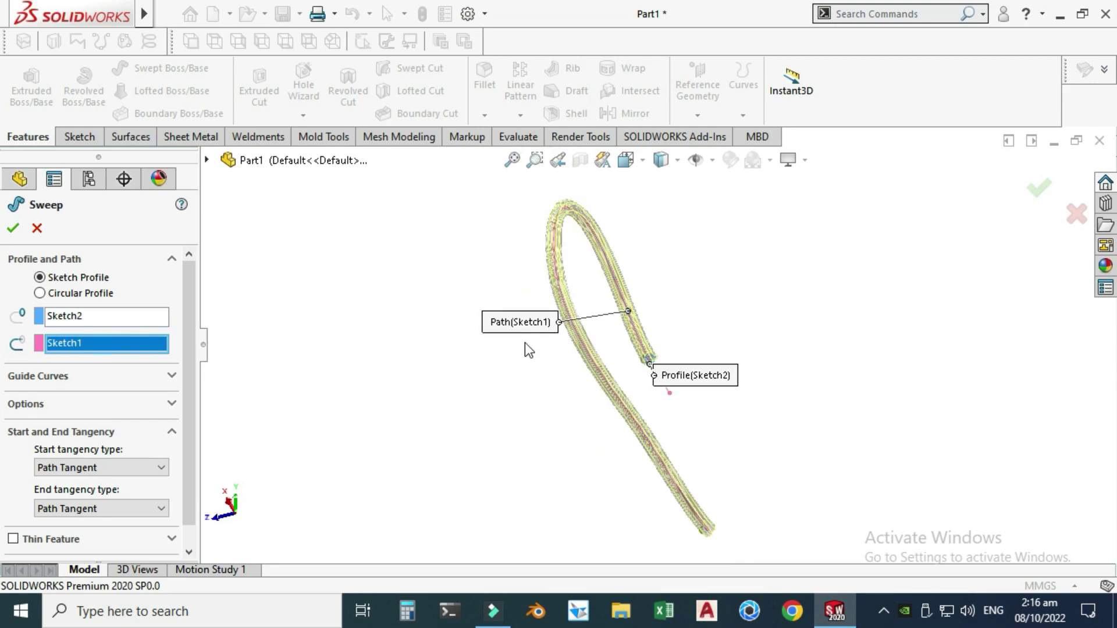
- Keep the sweep's profile orientation set to Follow Path
left_click(170, 405)
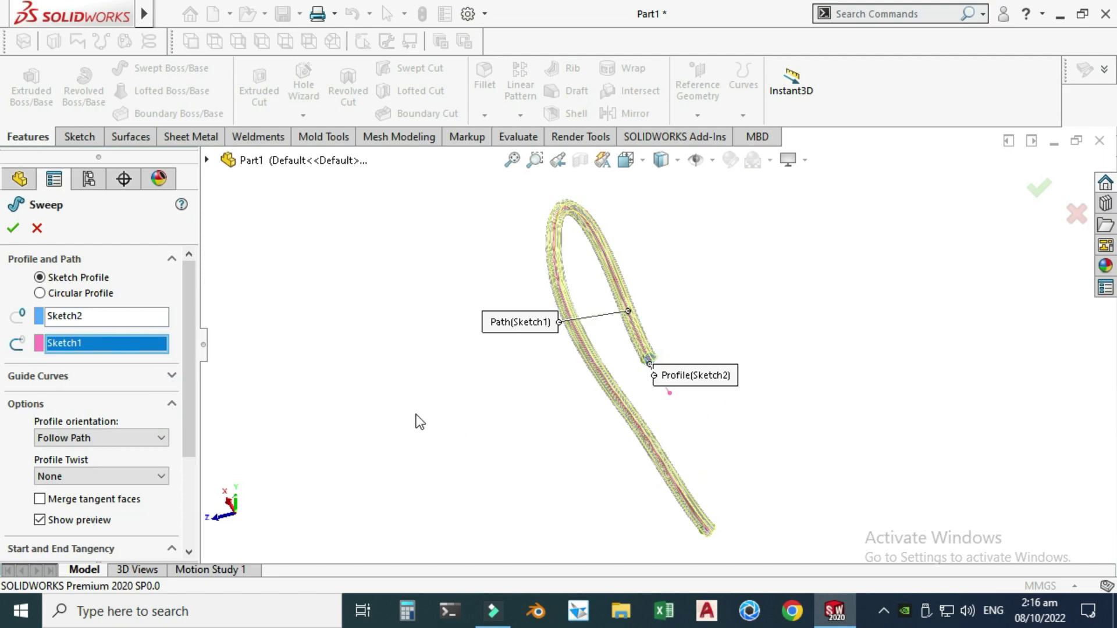
left_click(140, 444)
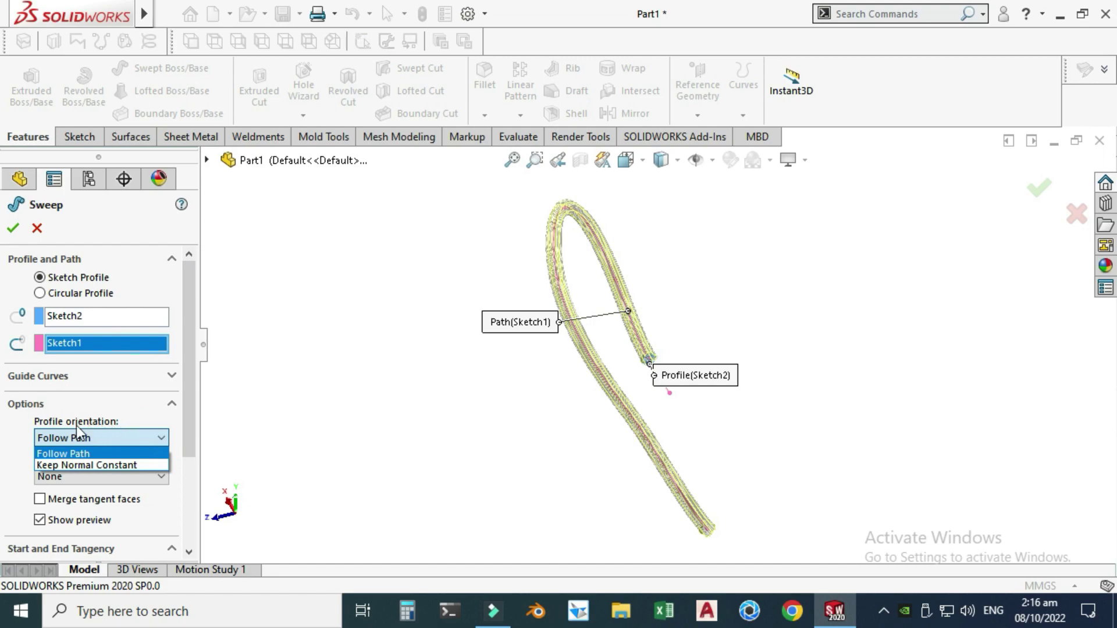
left_click(4, 434)
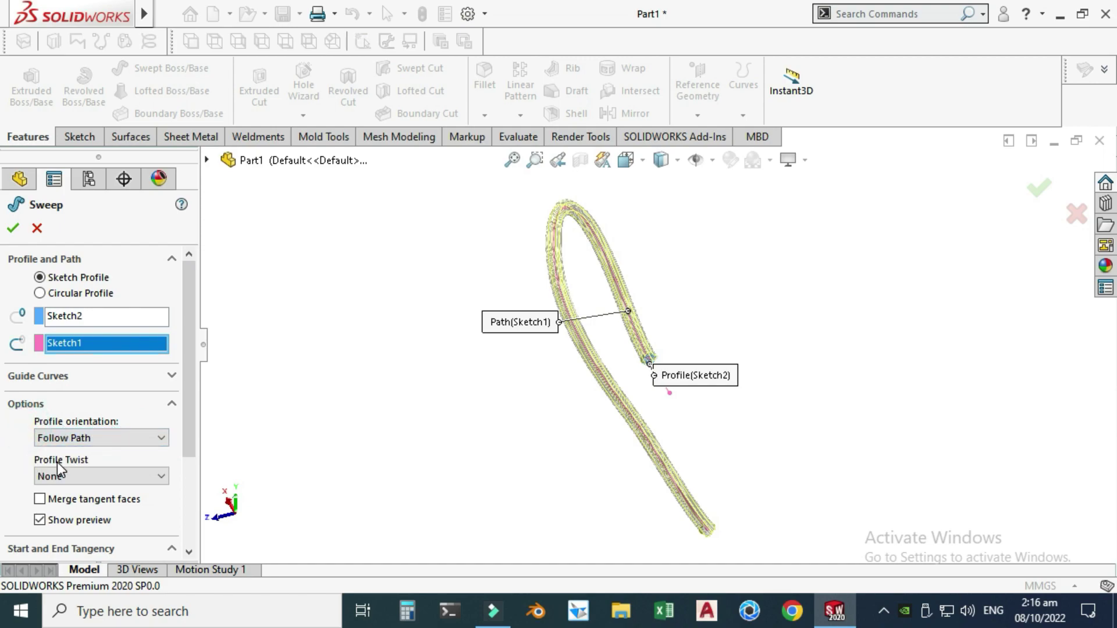
- Set Profile Twist to Specify Twist Value, measured in Revolutions
left_click(64, 476)
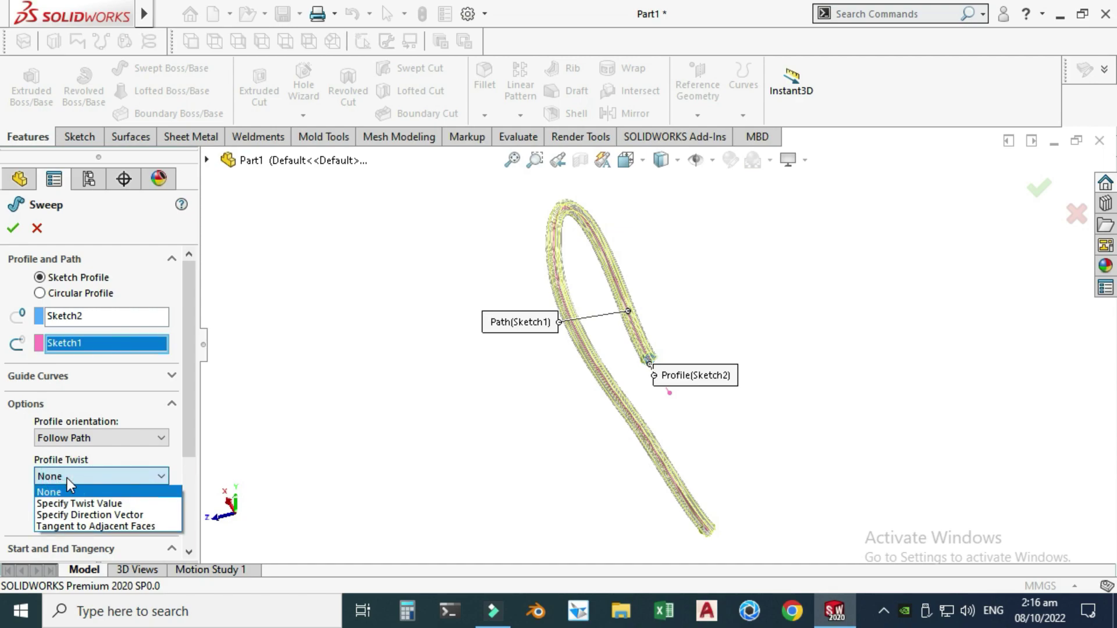
left_click(48, 504)
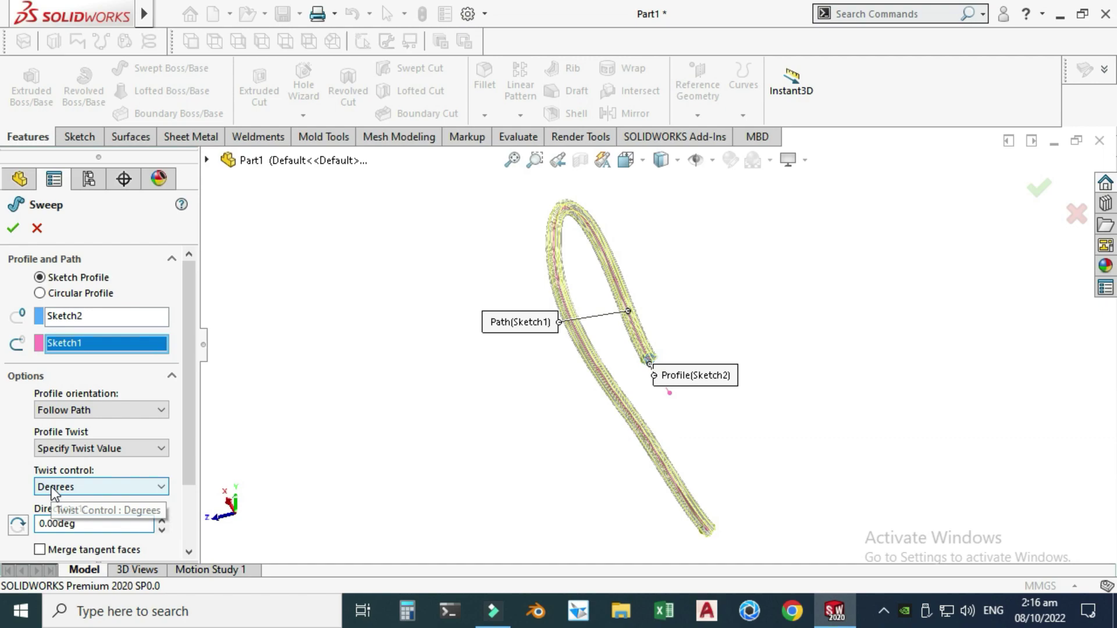
left_click(54, 488)
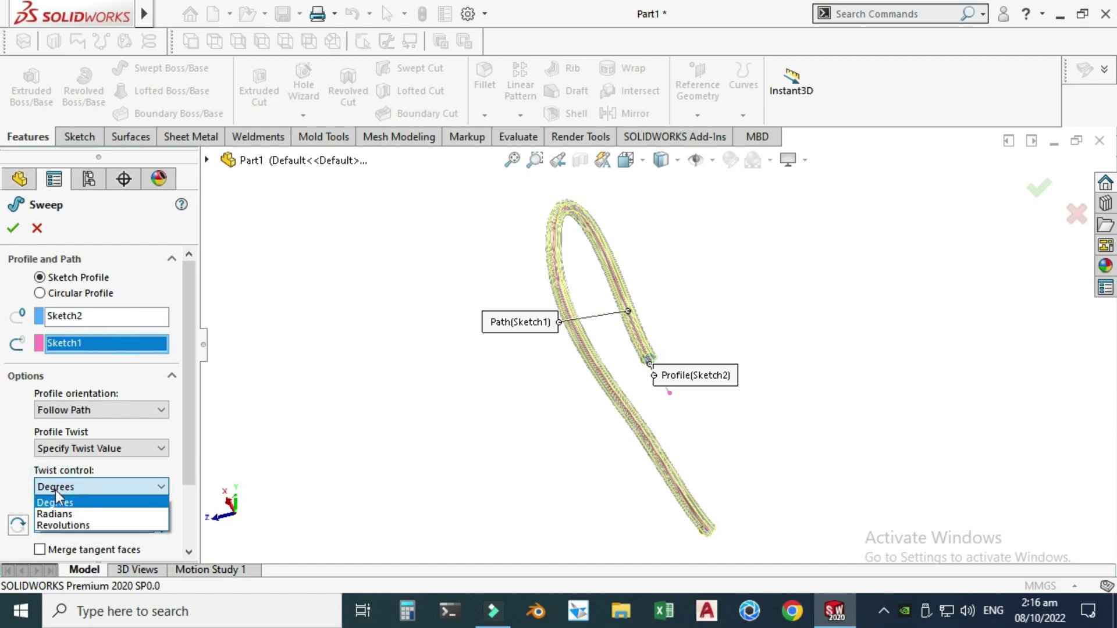
left_click(58, 525)
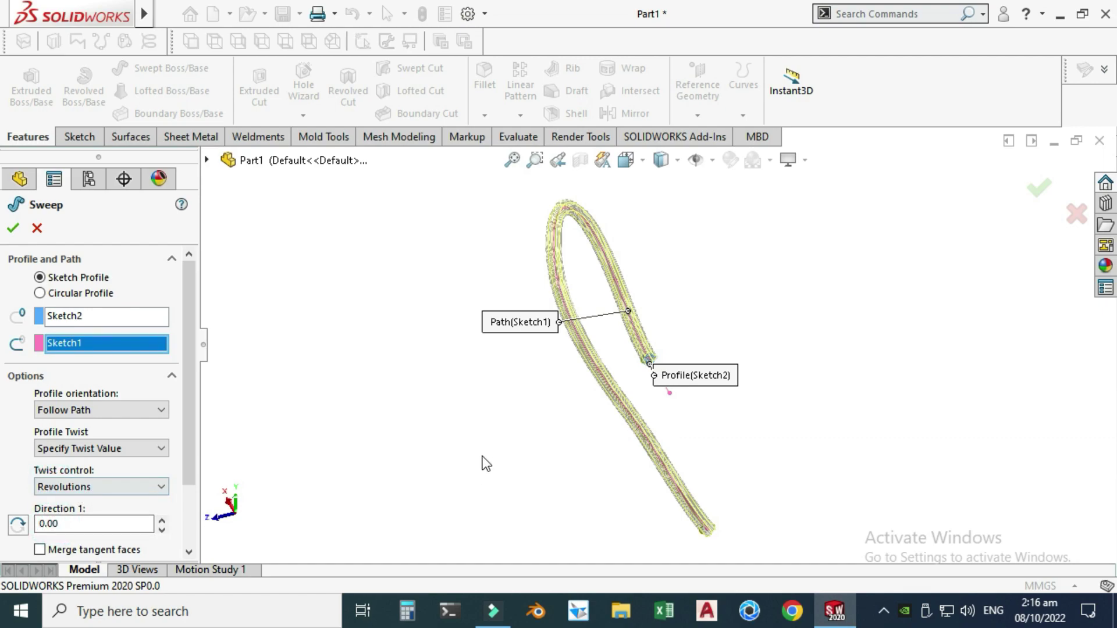
- Raise the Direction 1 twist to 6 revolutions, merging tangent faces
scroll(668, 517, "down", 6)
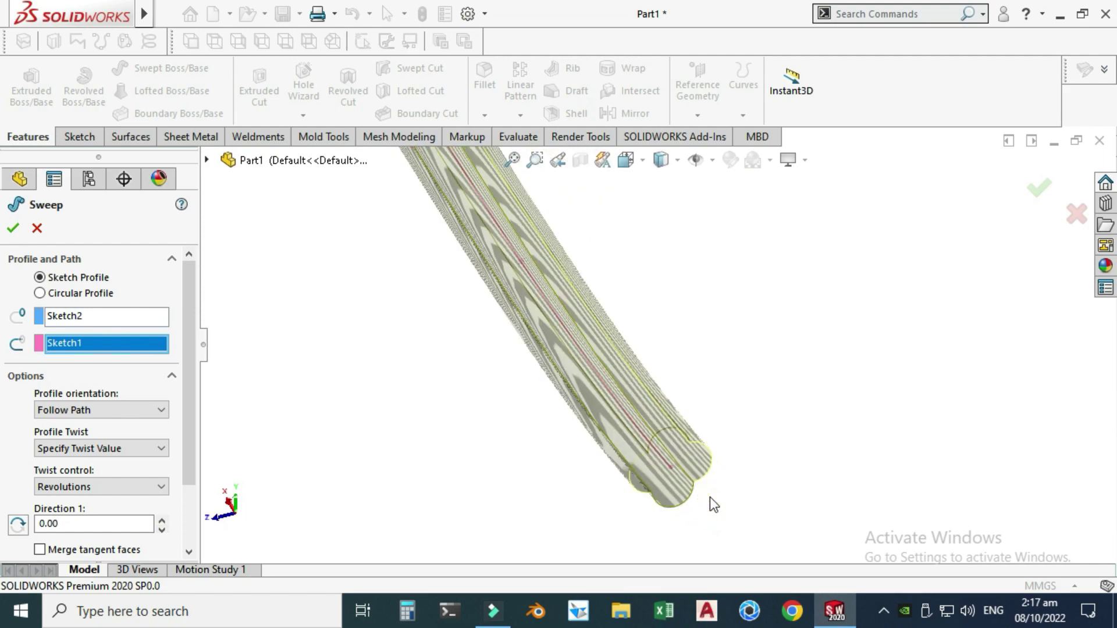
left_click(159, 522)
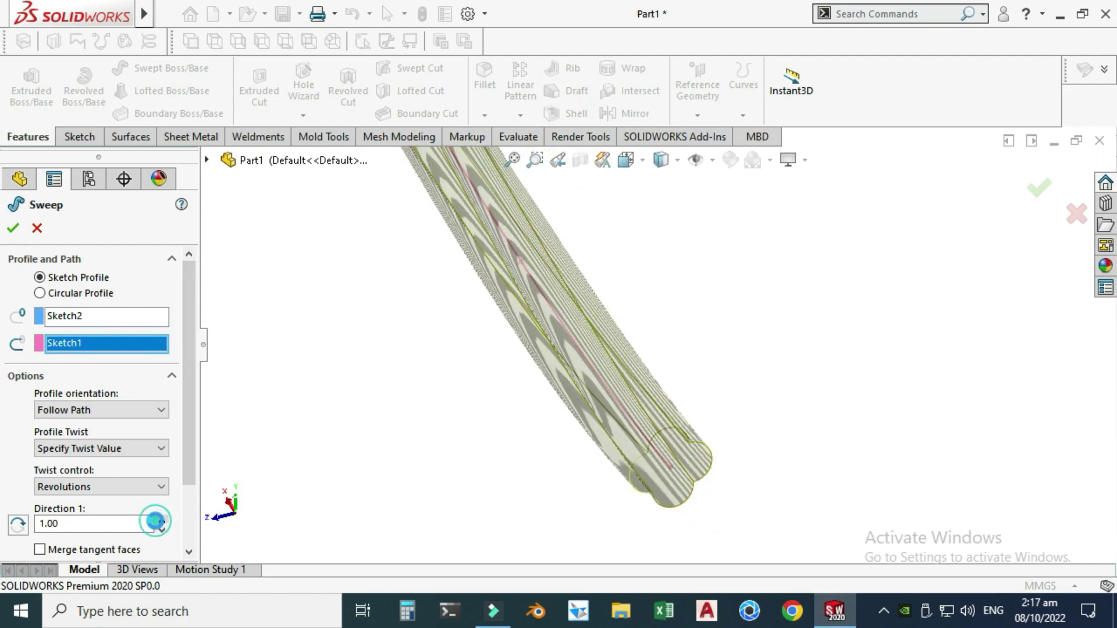
left_click(160, 520)
left_click(159, 521)
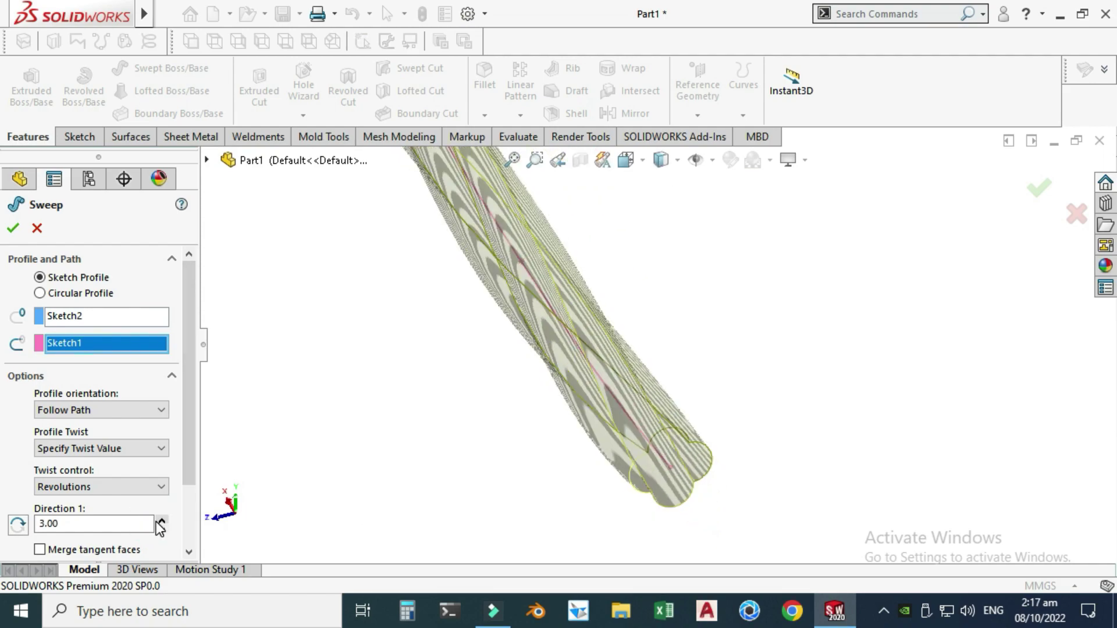
left_click(159, 521)
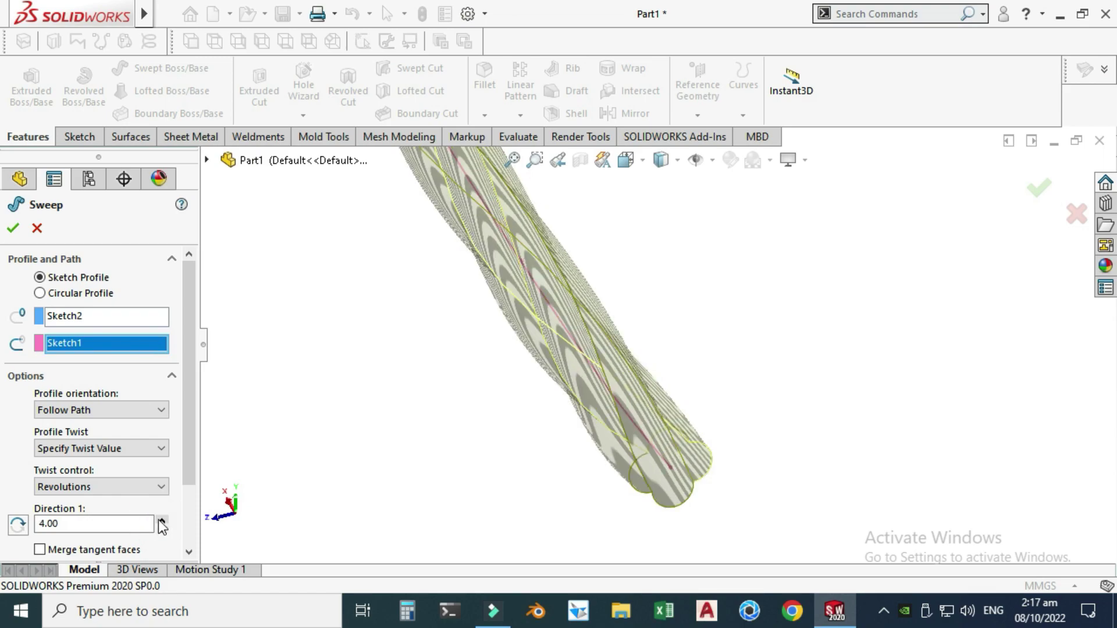
left_click(160, 520)
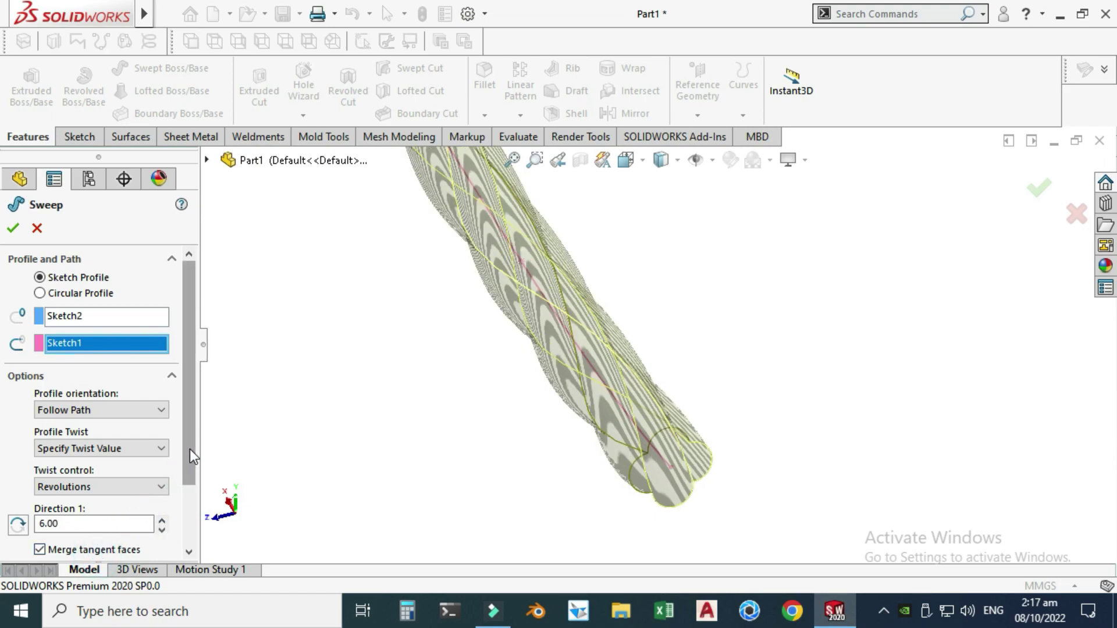
left_click_drag(192, 457, 100, 553)
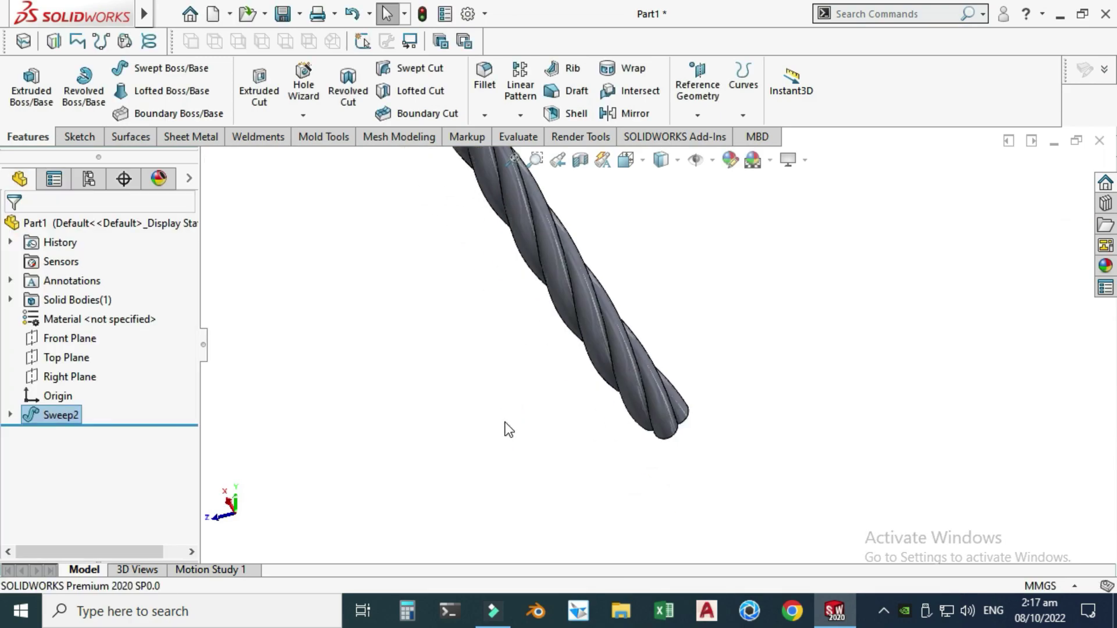
scroll(588, 324, "up", 5)
scroll(617, 285, "down", 2)
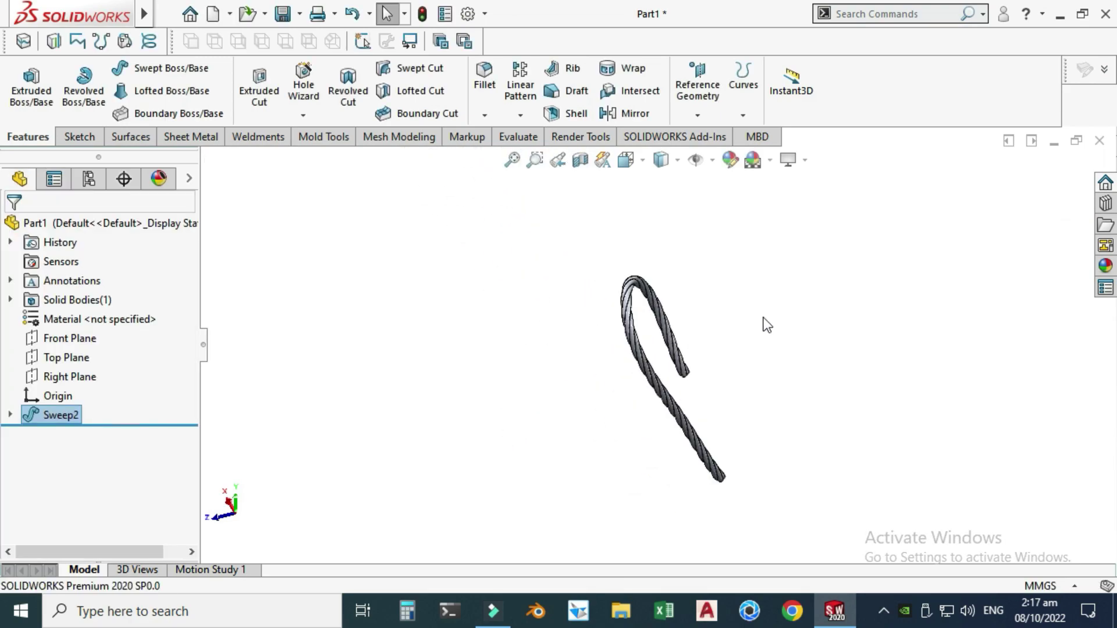
right_click(765, 323)
mouse_move(849, 300)
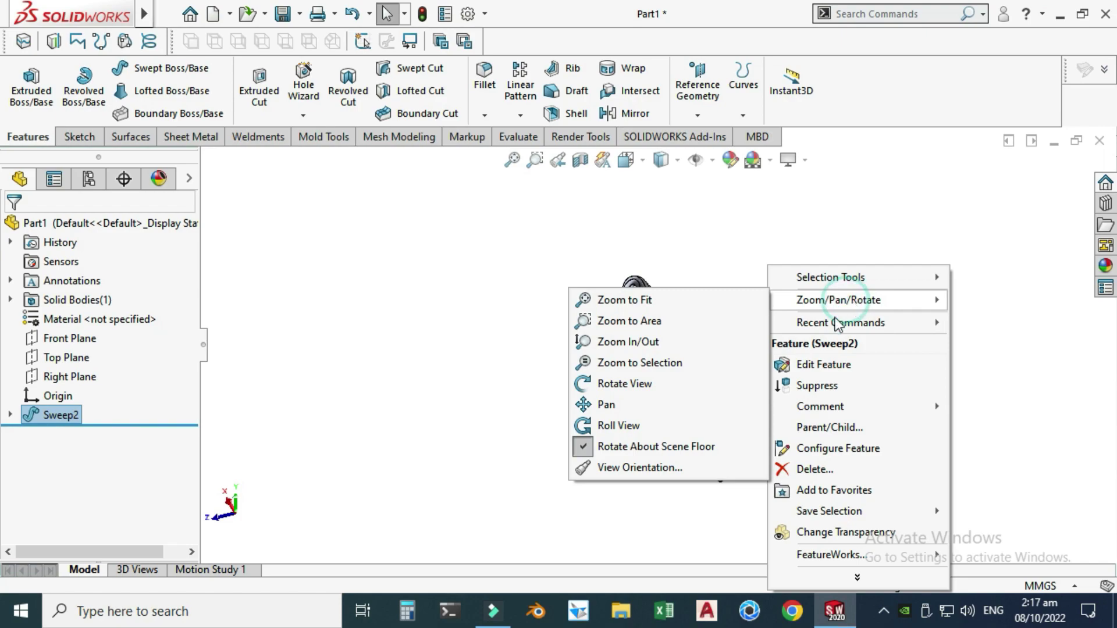
left_click(687, 386)
left_click_drag(724, 449, 277, 413)
scroll(611, 326, "down", 5)
mouse_move(611, 327)
left_mouse_down()
mouse_move(561, 391)
mouse_move(611, 335)
mouse_move(631, 281)
mouse_move(576, 306)
left_mouse_up()
scroll(576, 306, "up", 6)
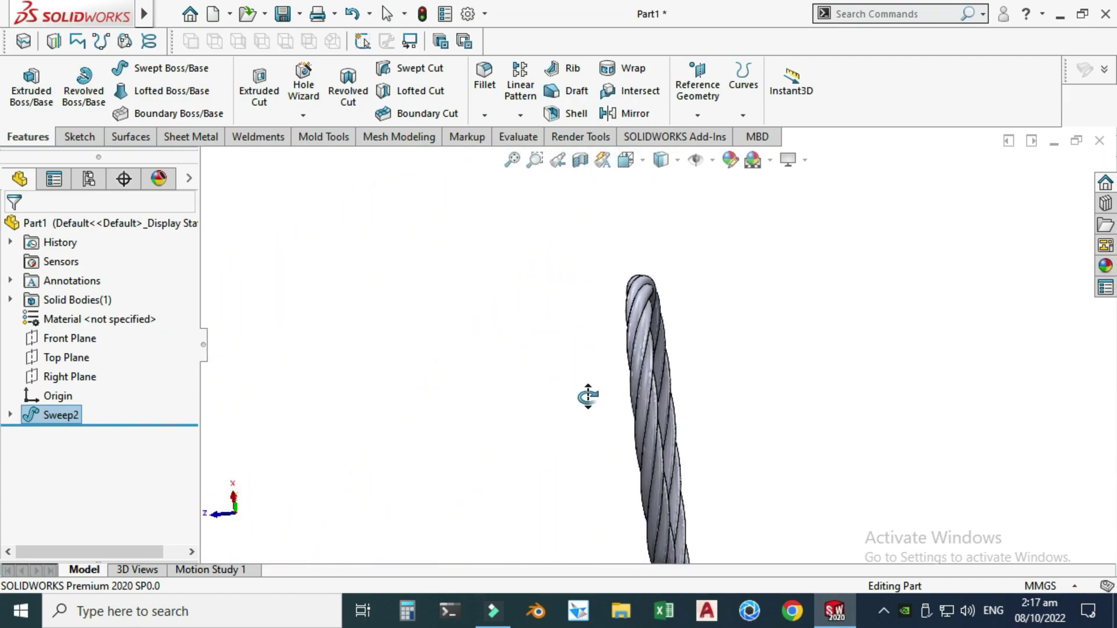
left_click_drag(589, 394, 667, 349)
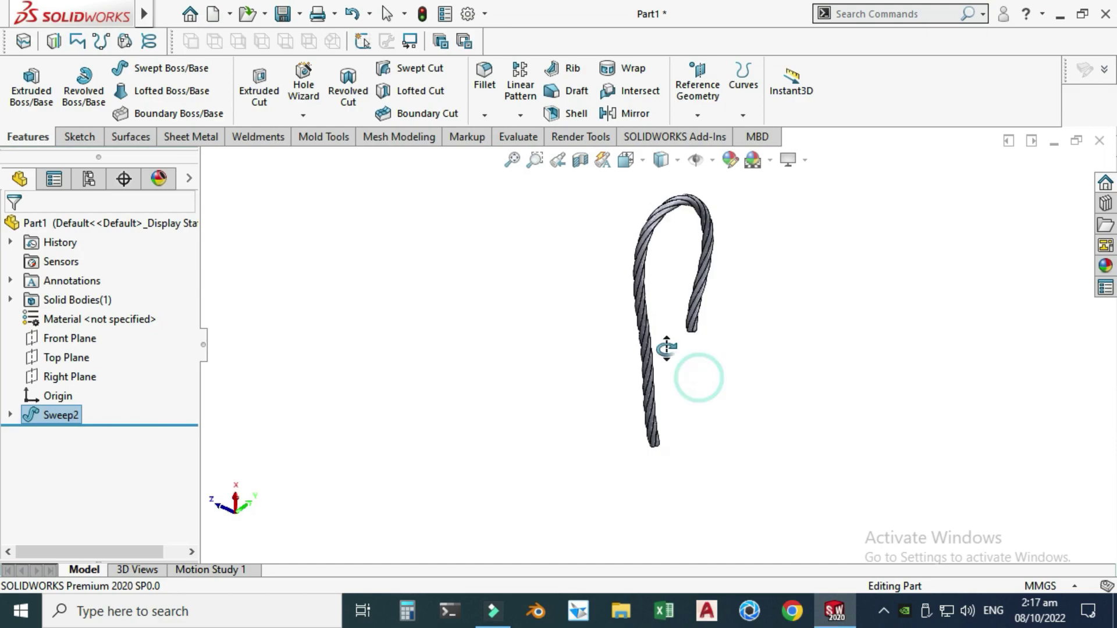
scroll(687, 243, "down", 3)
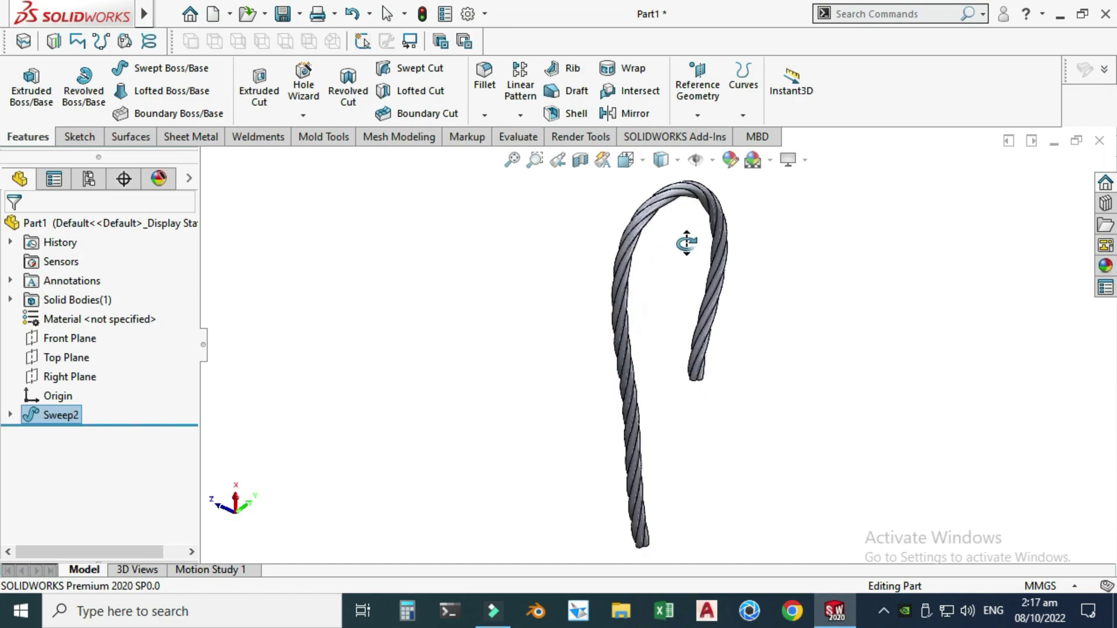
- Apply the blue cotton appearance from Appearances > Fabric > Cloth to the rope
left_click(1105, 266)
left_click(869, 193)
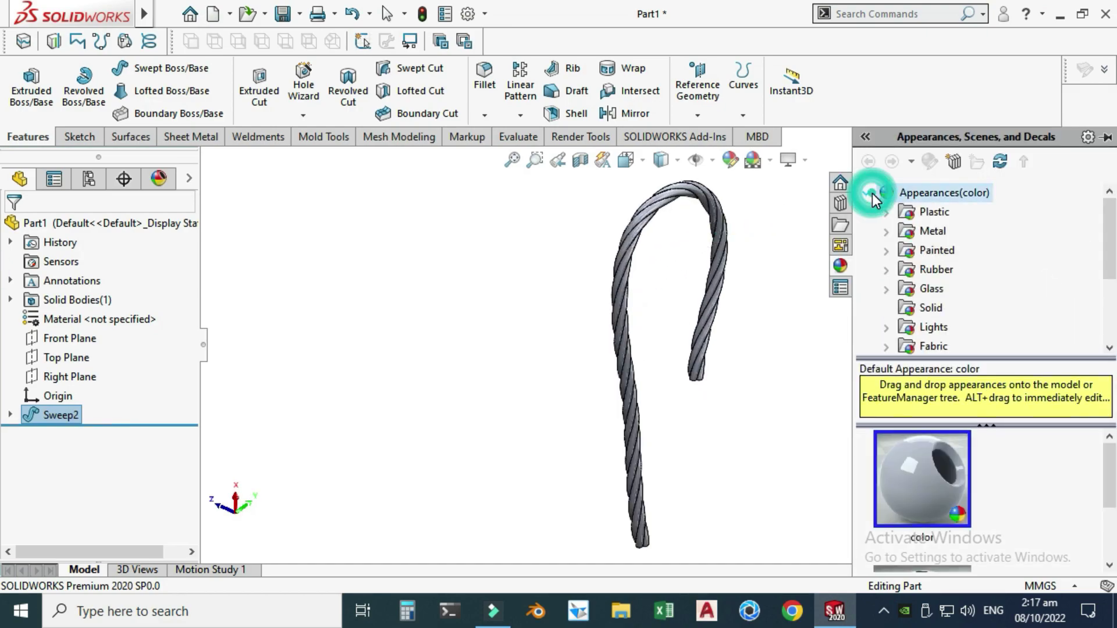
scroll(928, 241, "down", 2)
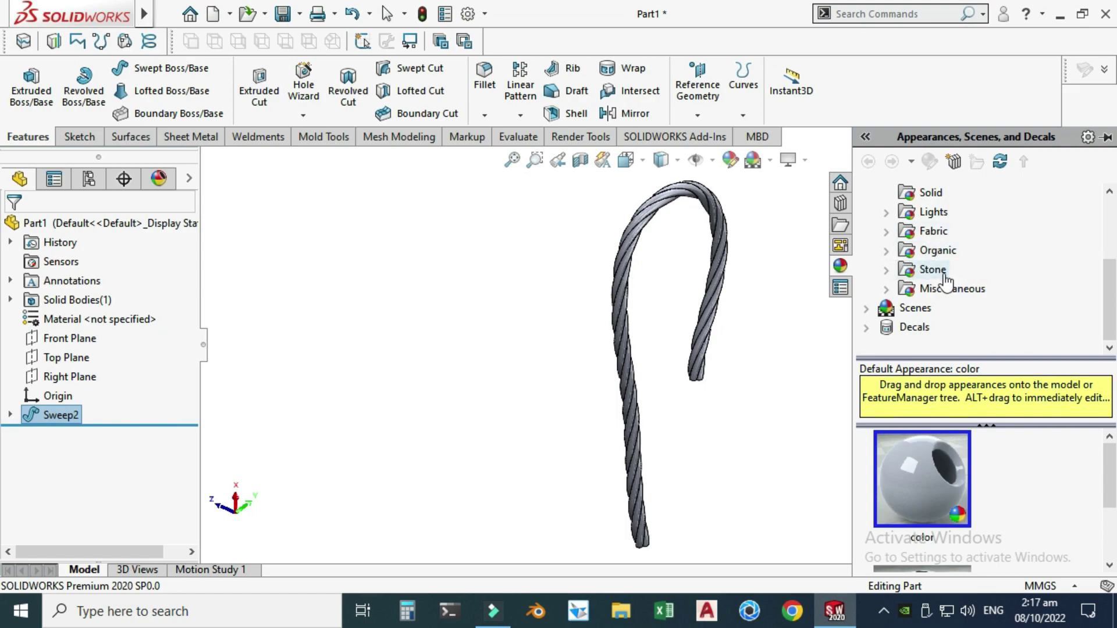
left_click(886, 232)
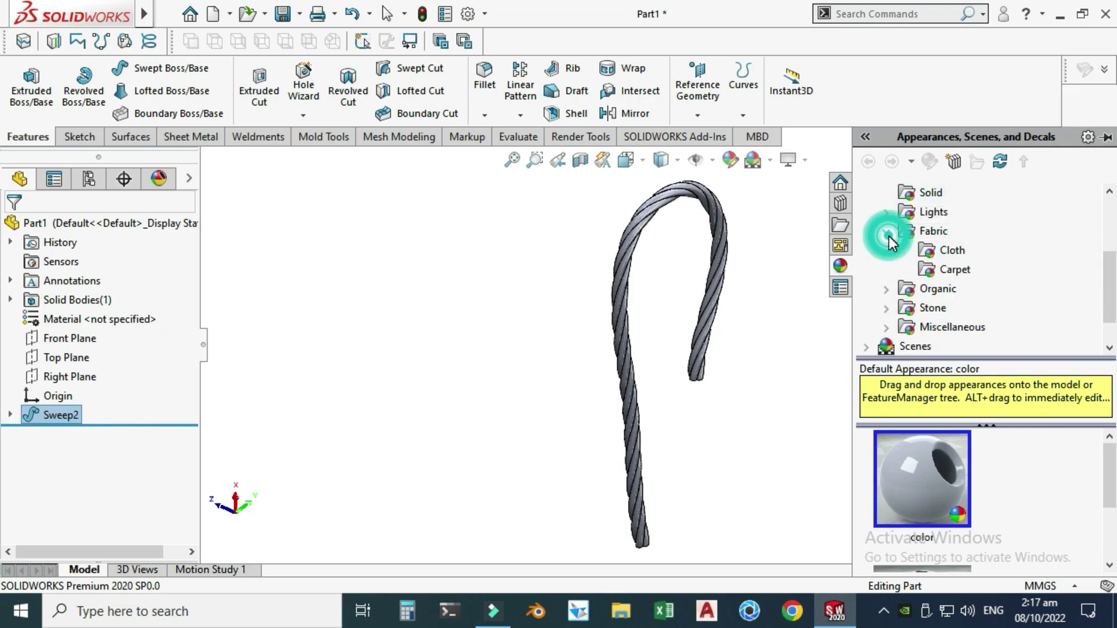
left_click(940, 253)
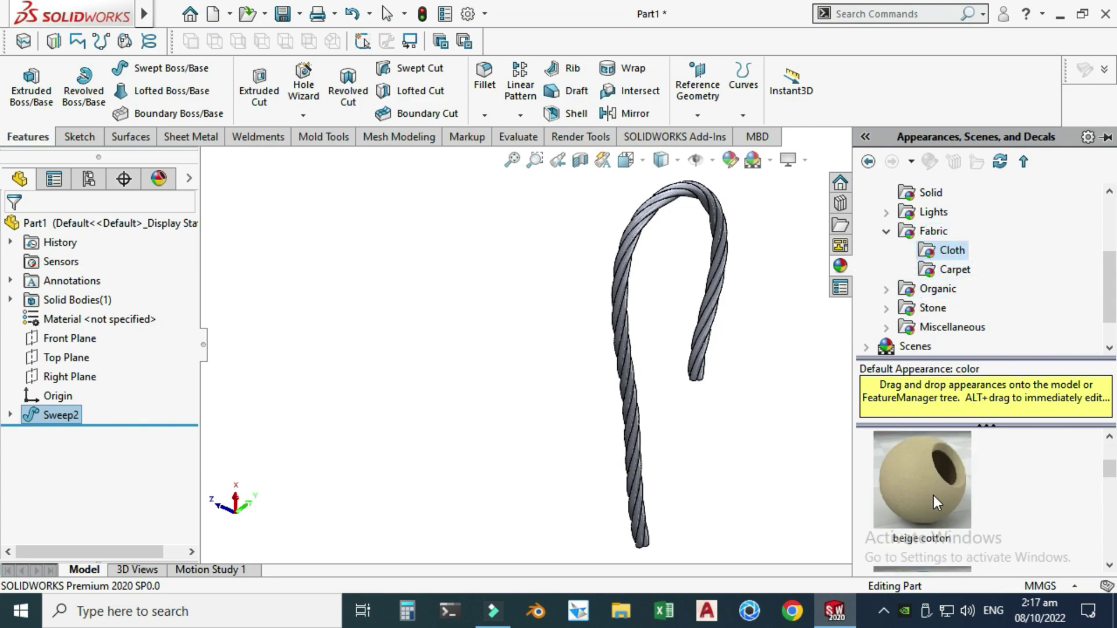
scroll(934, 501, "down", 2)
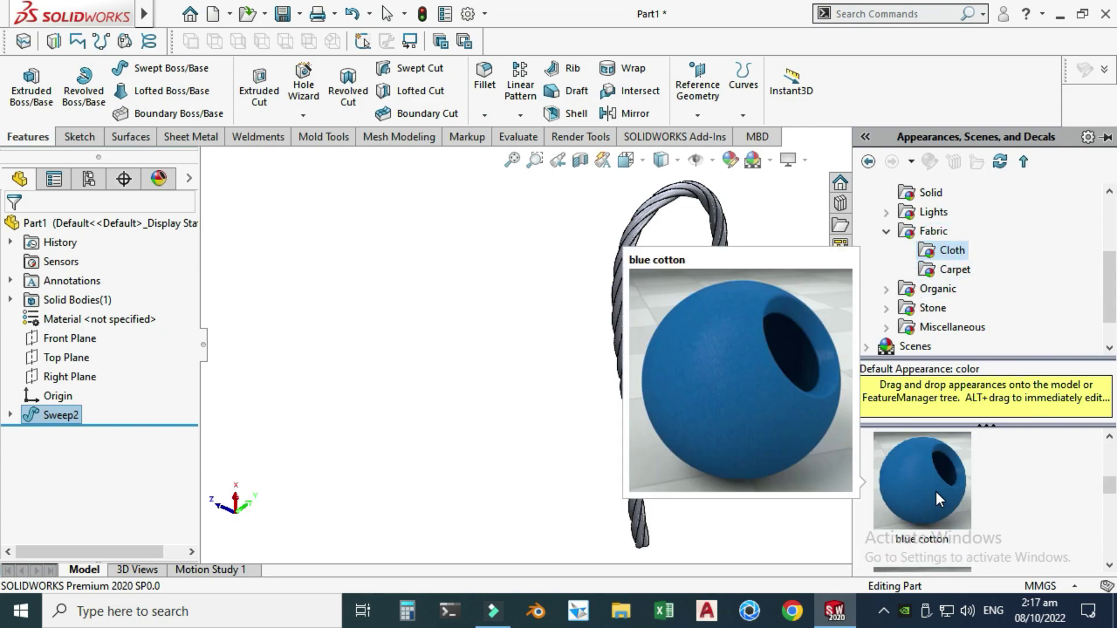
double_click(931, 483)
- Drag the beige cotton appearance from the Cloth library onto the rope
scroll(706, 217, "down", 10)
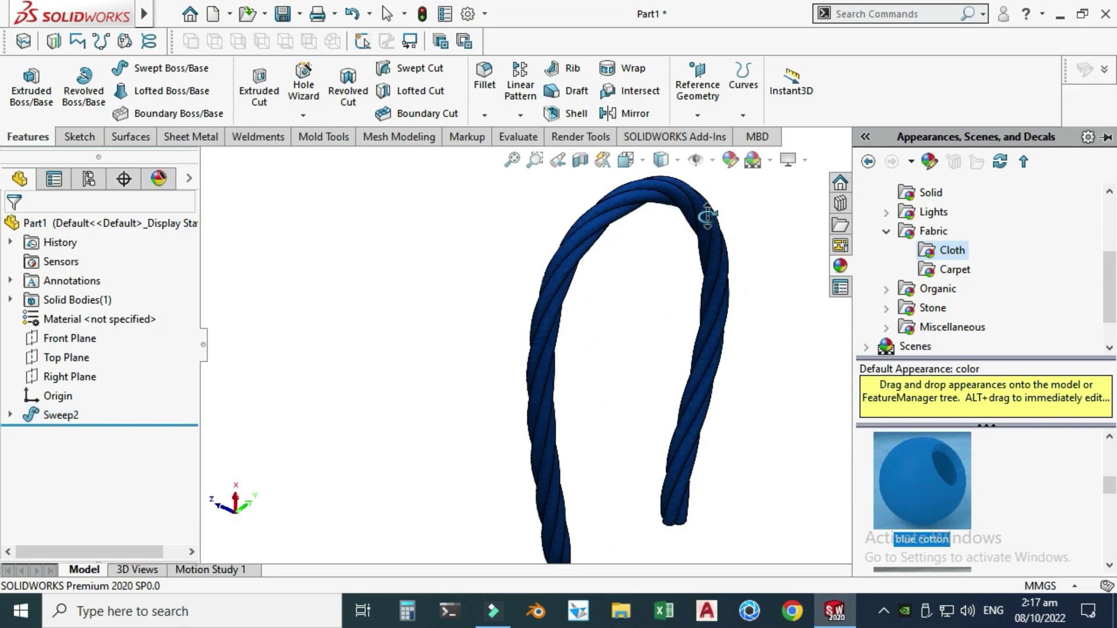
scroll(494, 279, "up", 10)
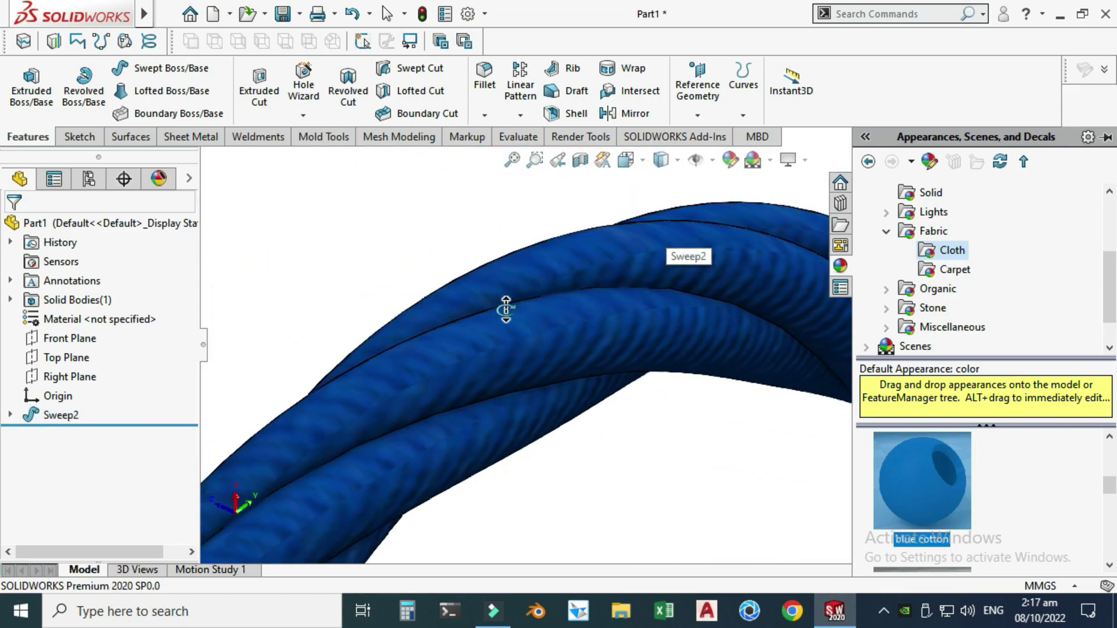
scroll(681, 407, "down", 8)
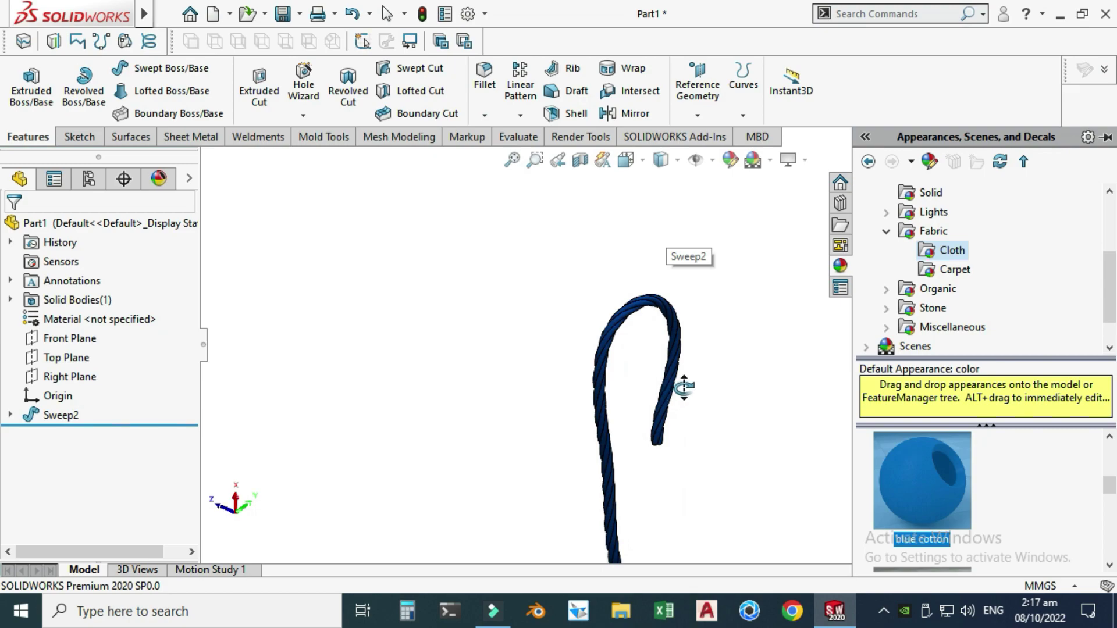
scroll(927, 501, "down", 2)
scroll(930, 508, "down", 1)
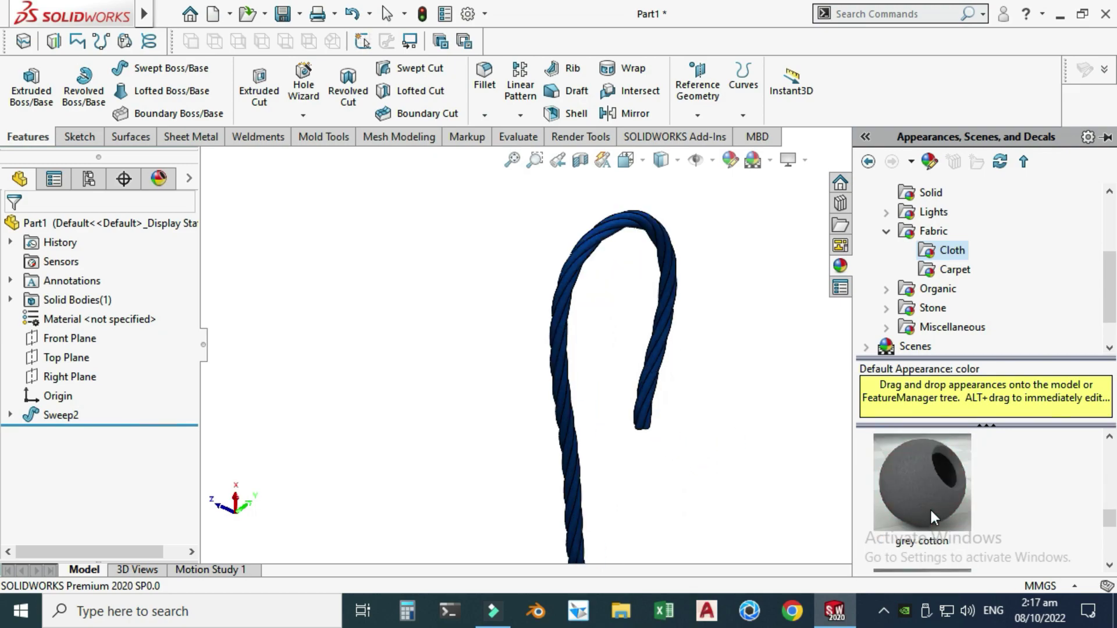
scroll(931, 510, "down", 2)
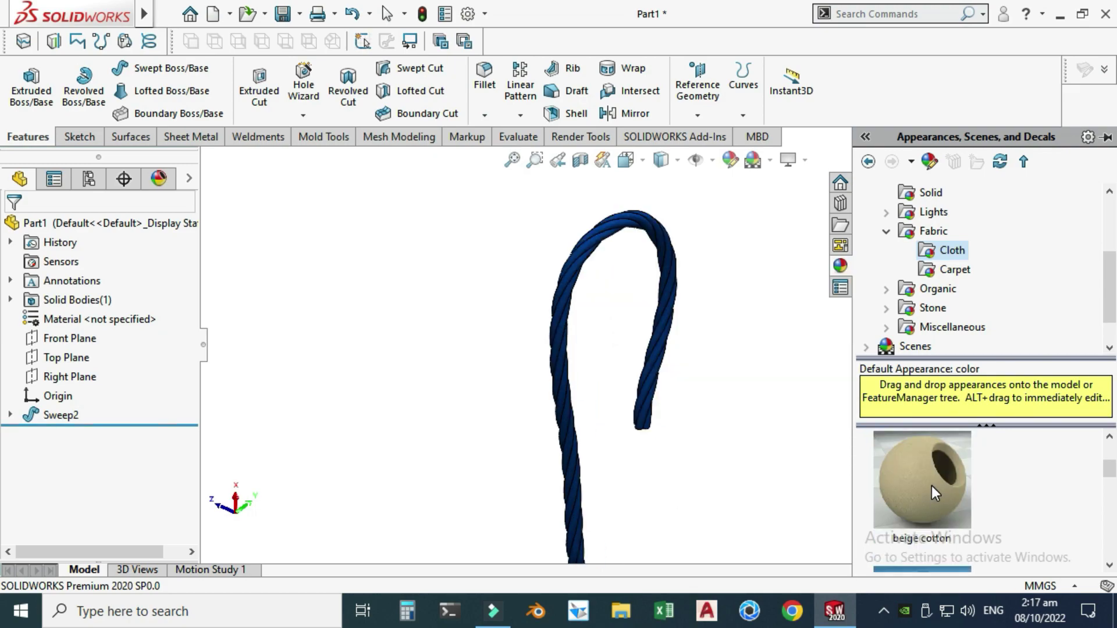
left_click_drag(931, 486, 812, 404)
left_click(933, 481)
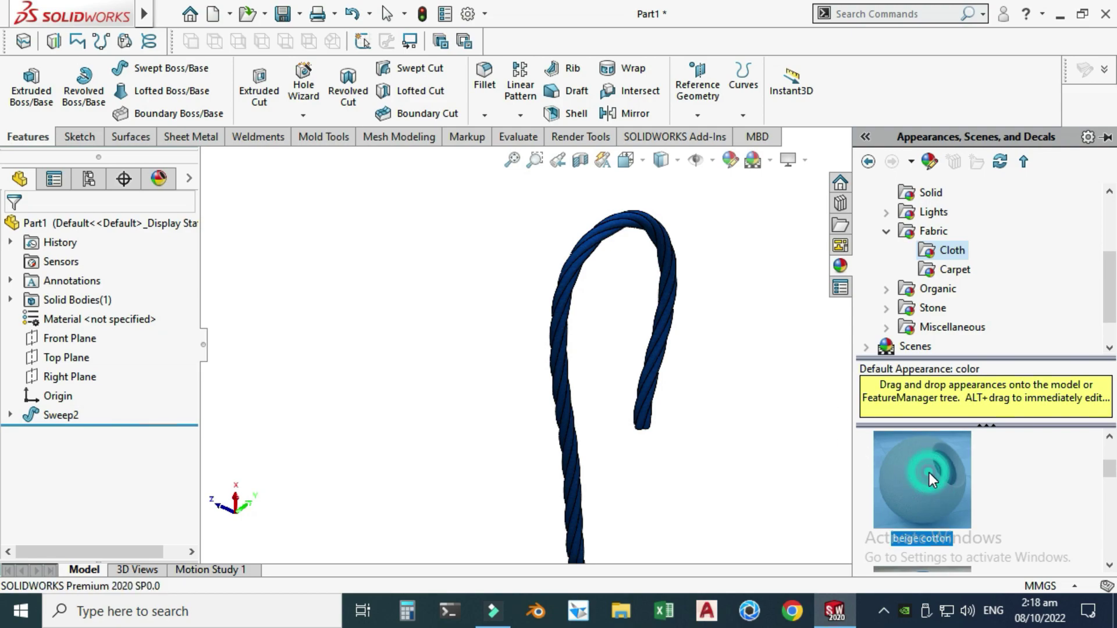
- Remove the blue cotton appearance in the DisplayManager so only beige cotton remains
left_click(155, 186)
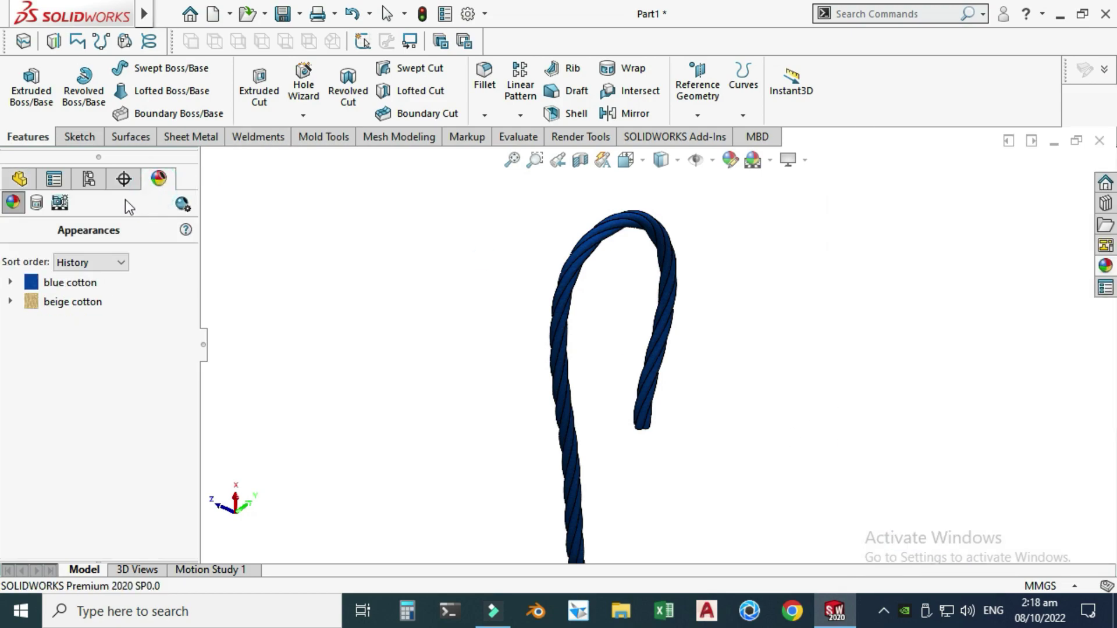
right_click(61, 288)
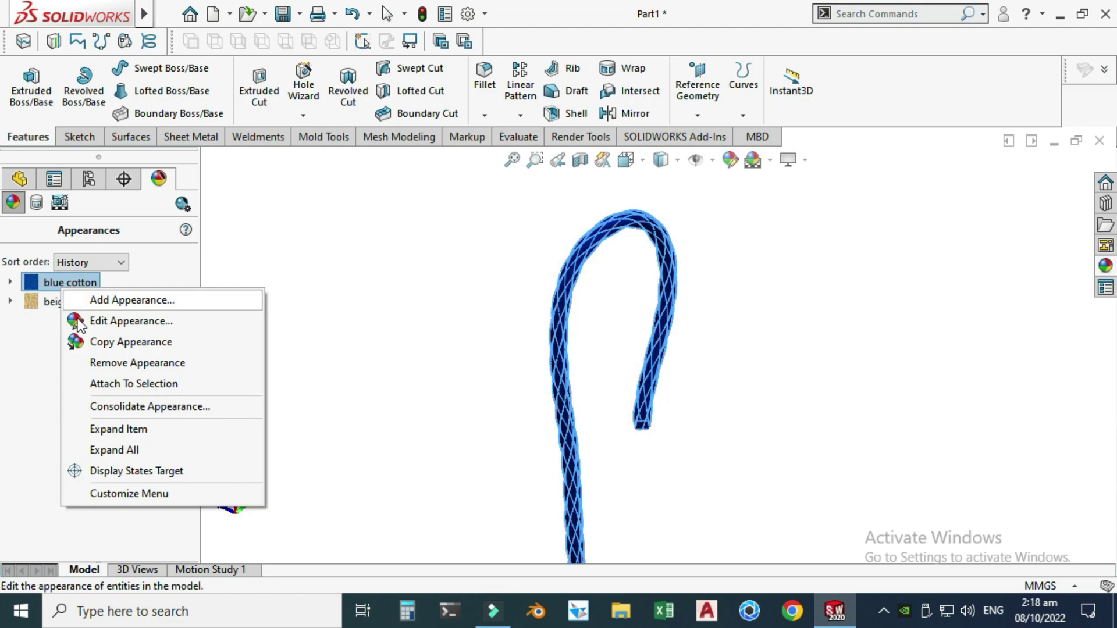
left_click(102, 364)
scroll(474, 270, "down", 10)
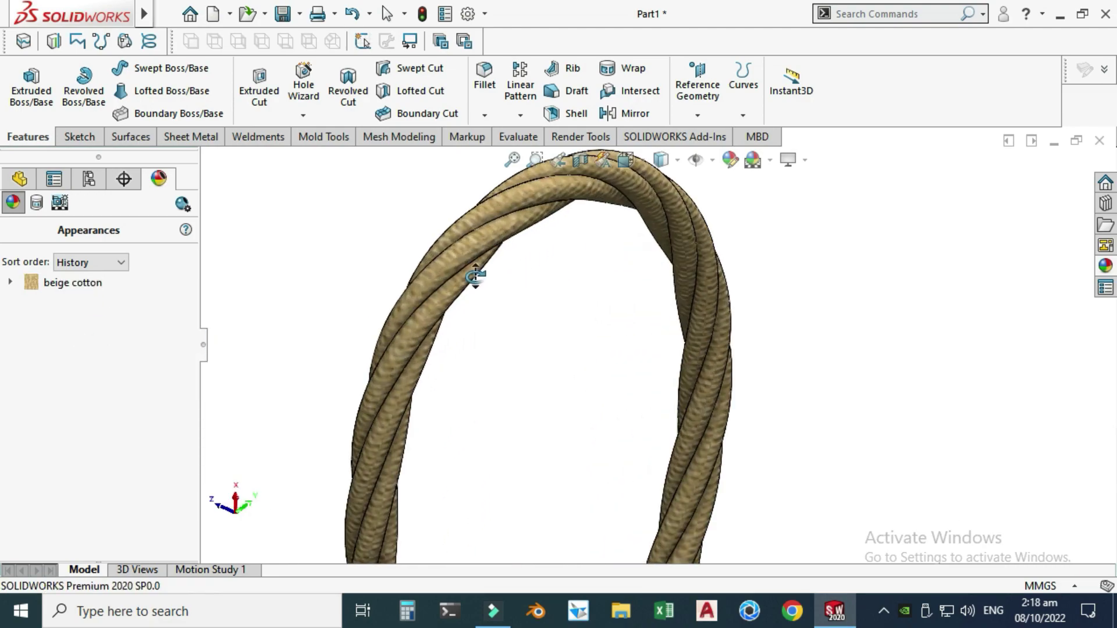
scroll(542, 282, "up", 8)
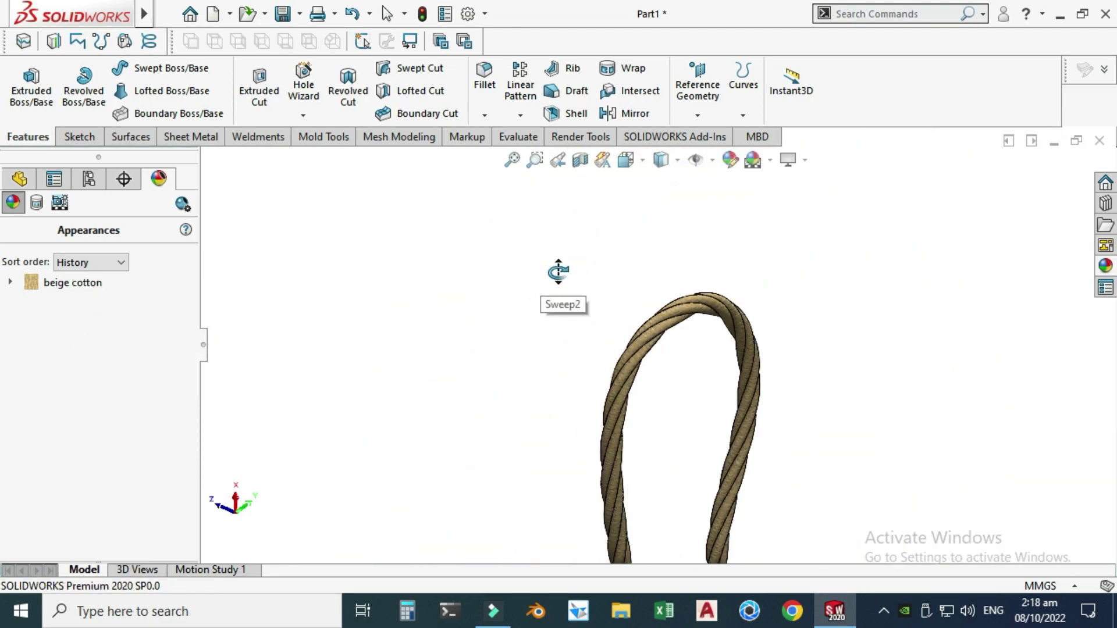
middle_click_drag(717, 463, 679, 444)
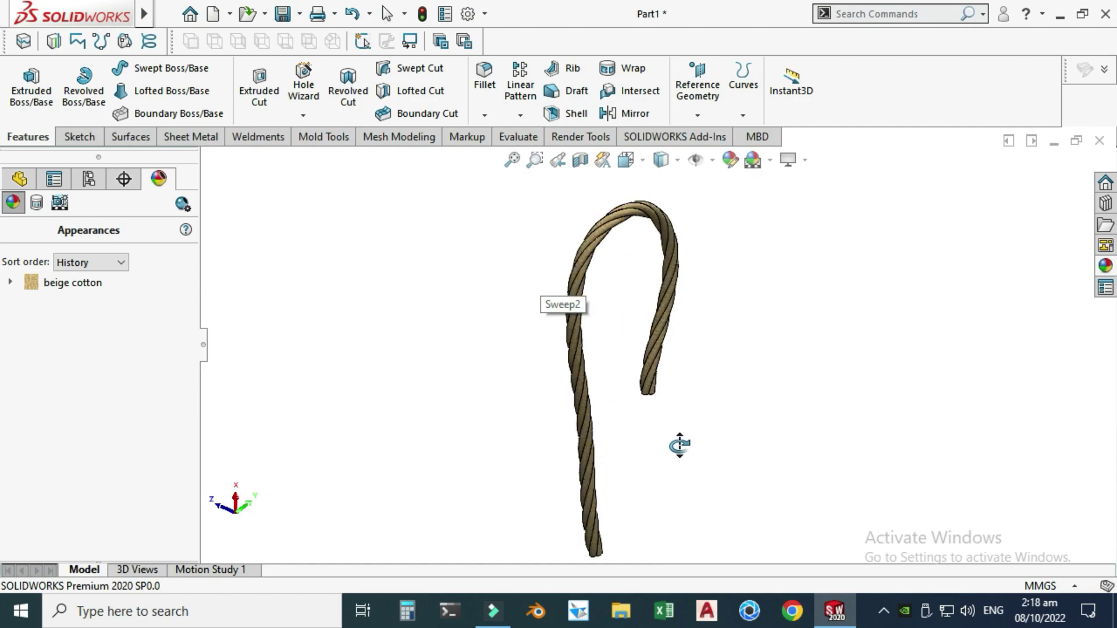
- Start an Integrated Preview render from Render Tools, accepting Turn on Perspective View
left_click(464, 251)
left_click(592, 137)
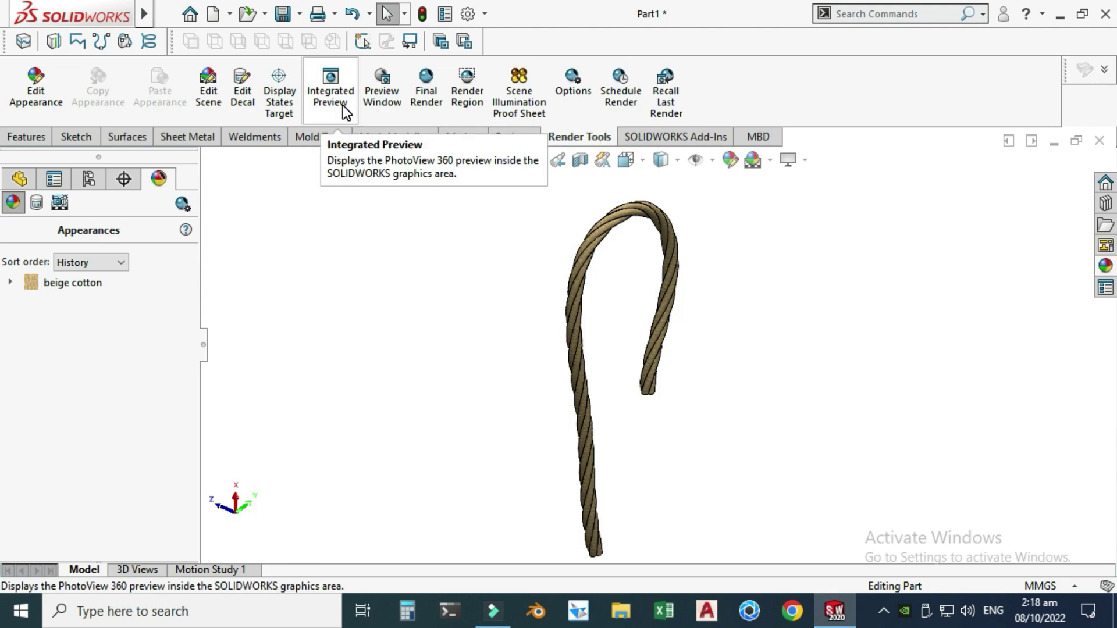
left_click(330, 93)
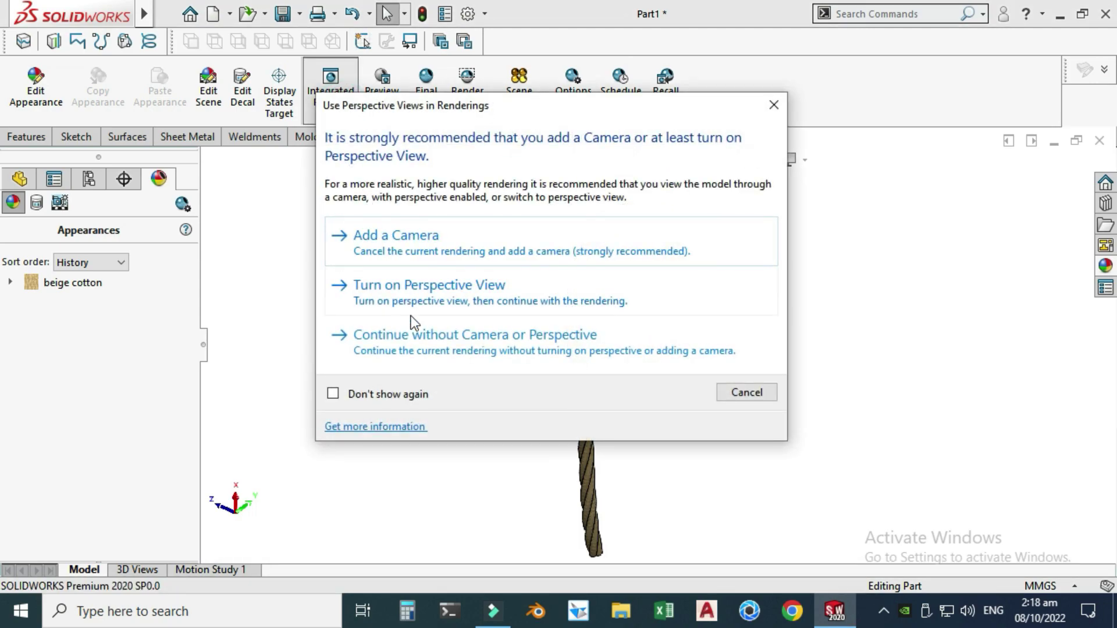
left_click(384, 291)
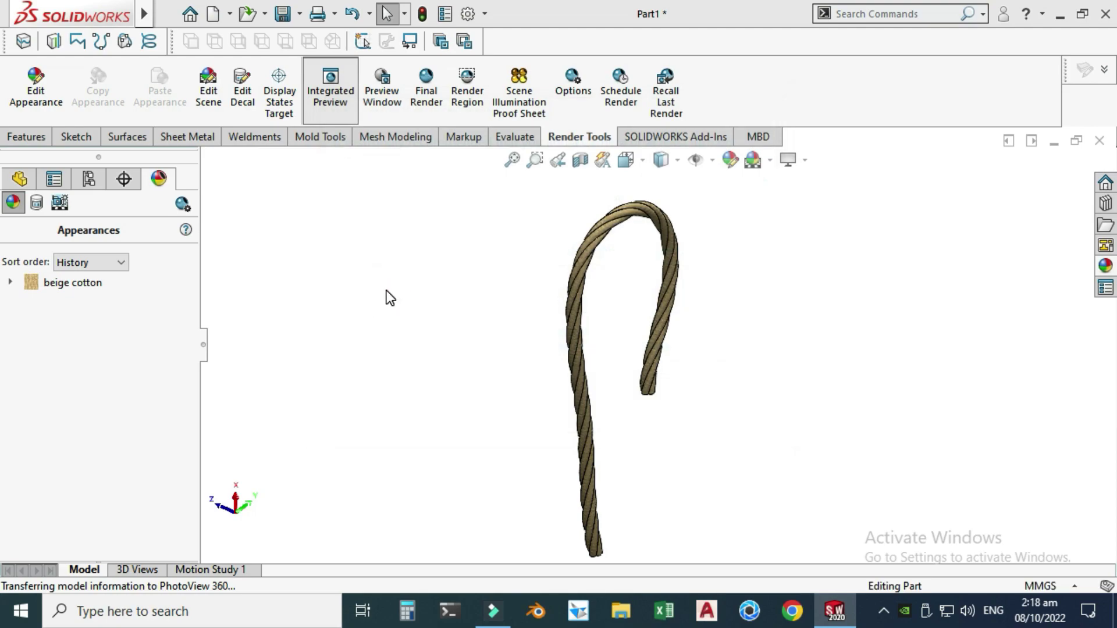